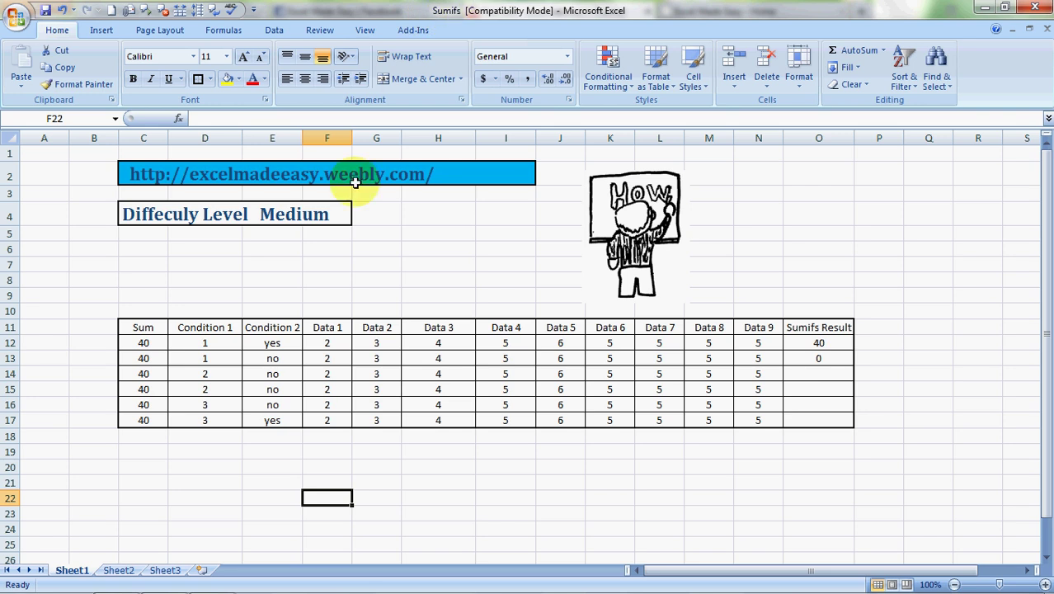
# Clear the Sumifs Result values in O12:O13, leaving O12 selected
pyautogui.press('Right')
pyautogui.press('Right')
pyautogui.press('Right')
pyautogui.press('Right')
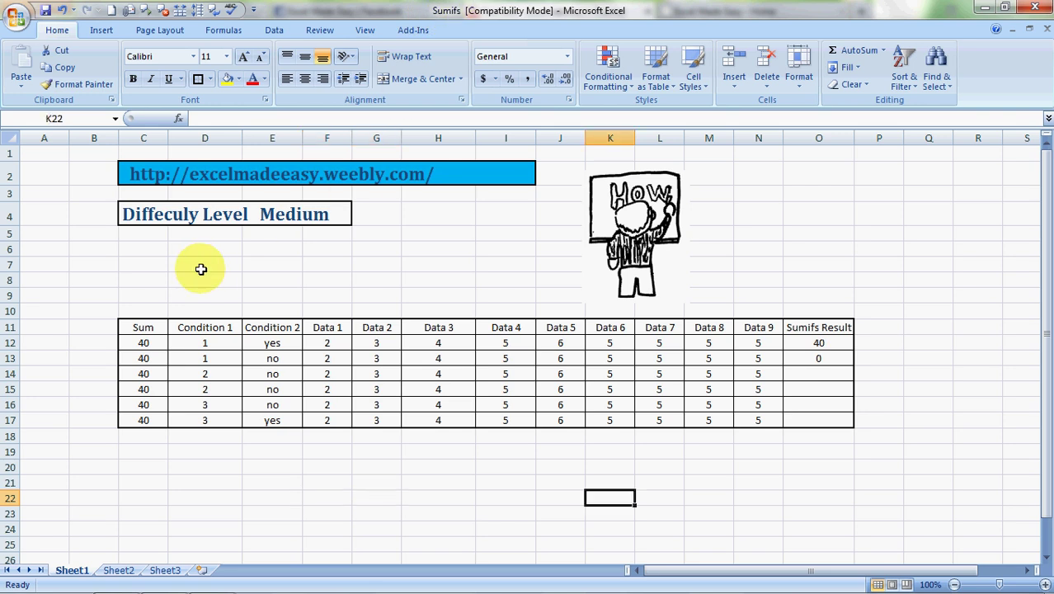
pyautogui.press('Right')
pyautogui.press('Right')
pyautogui.press('Right')
pyautogui.press('Up')
pyautogui.press('Up')
pyautogui.press('Up')
pyautogui.press('Up')
pyautogui.press('Up')
pyautogui.press('Up')
pyautogui.press('Up')
pyautogui.press('Up')
pyautogui.press('Right')
pyautogui.press('Up')
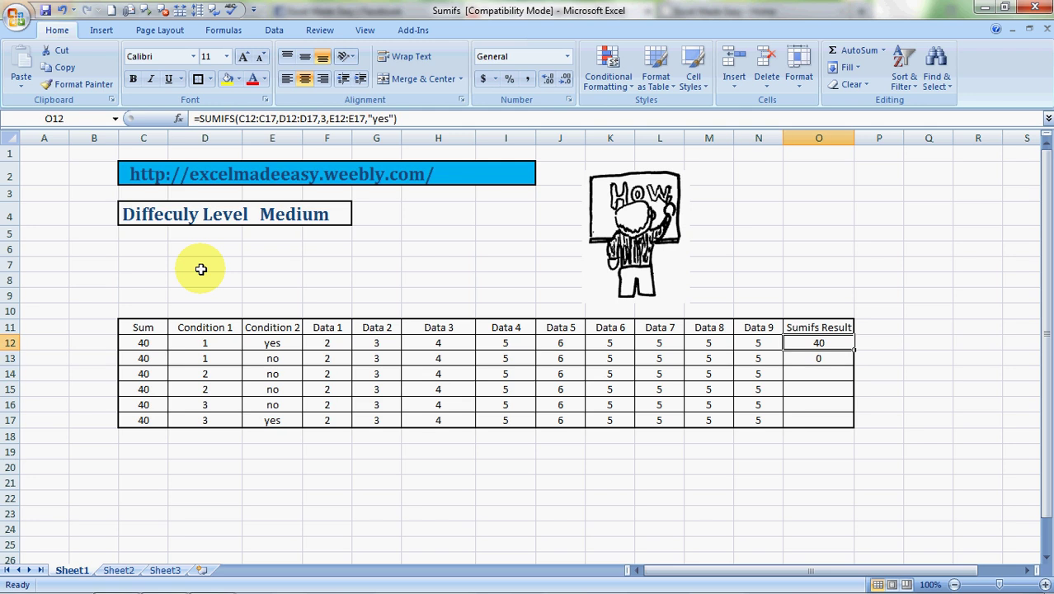
pyautogui.hotkey('shift', 'Down')
pyautogui.press('Delete')
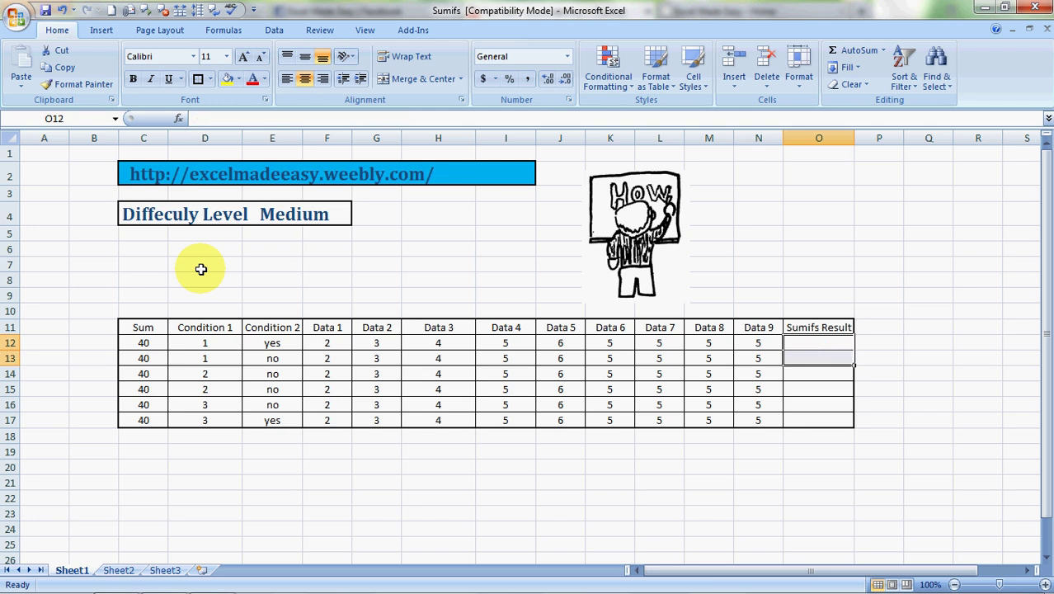
pyautogui.hotkey('shift', 'Up')
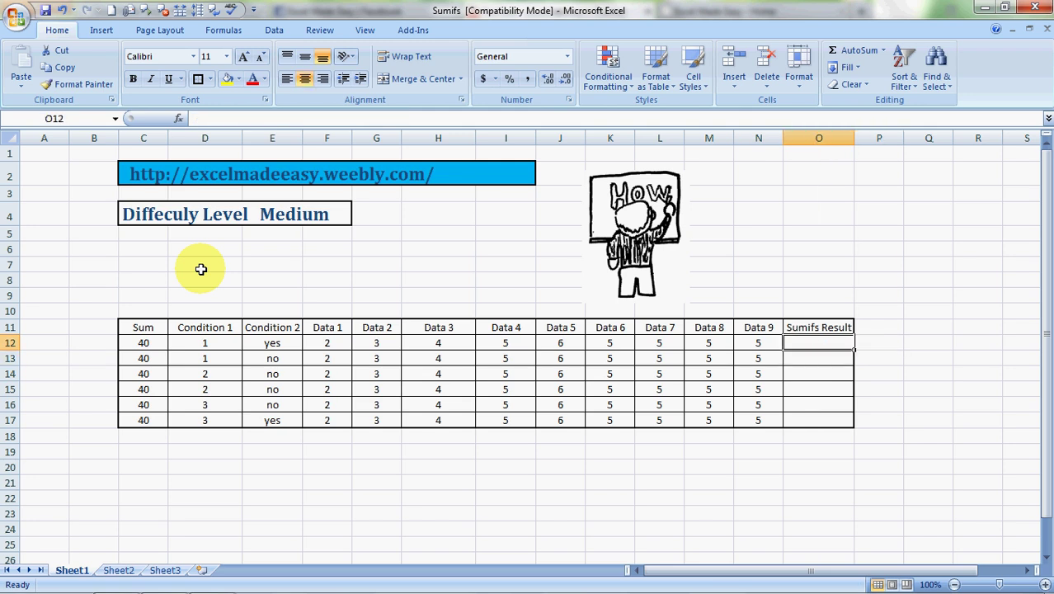
pyautogui.write('=sumifs')
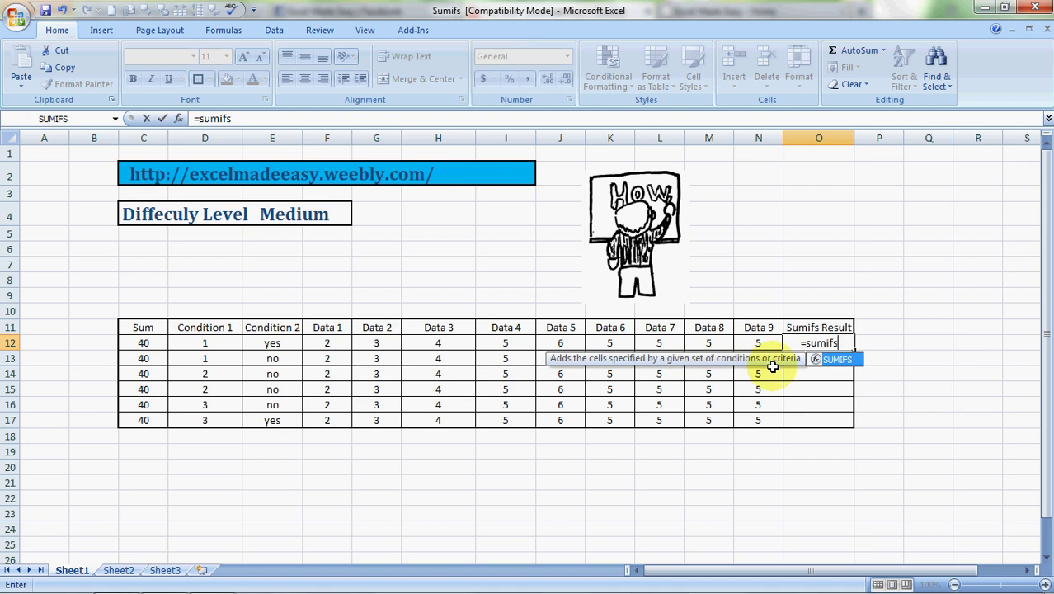
pyautogui.press('Escape')
pyautogui.press('BackSpace')
pyautogui.press('Escape')
pyautogui.press('Right')
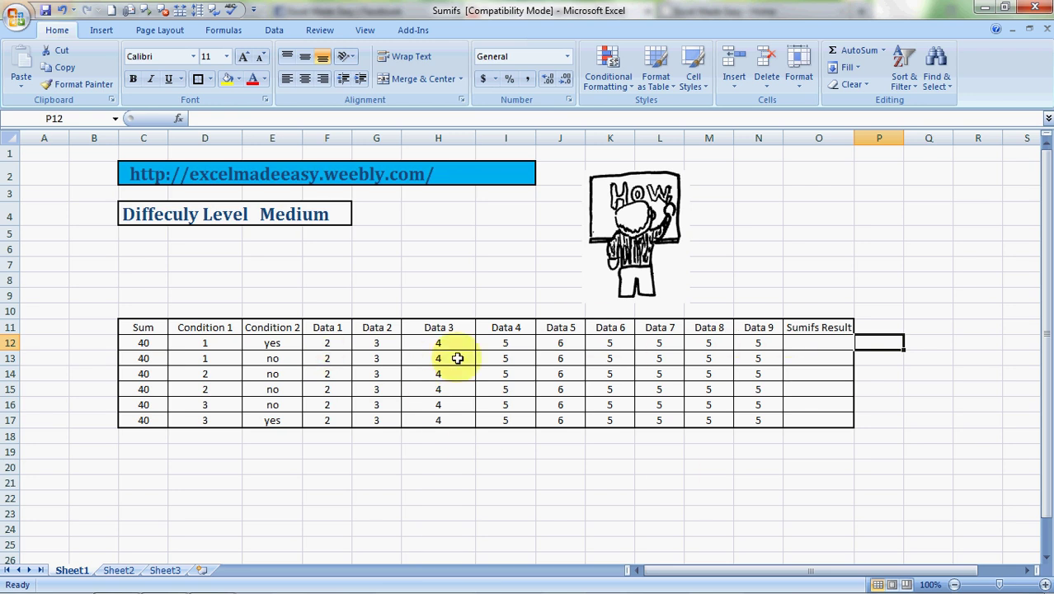
# Clear the existing Sum values in C12:C17
pyautogui.click(153, 353)
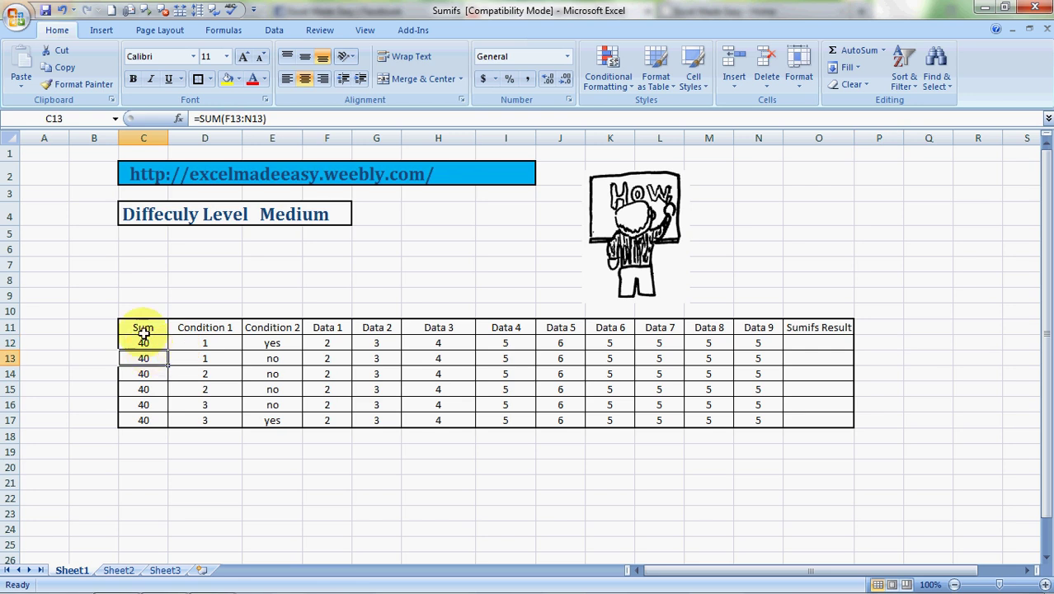
pyautogui.click(145, 343)
pyautogui.hotkey('shift', 'Down')
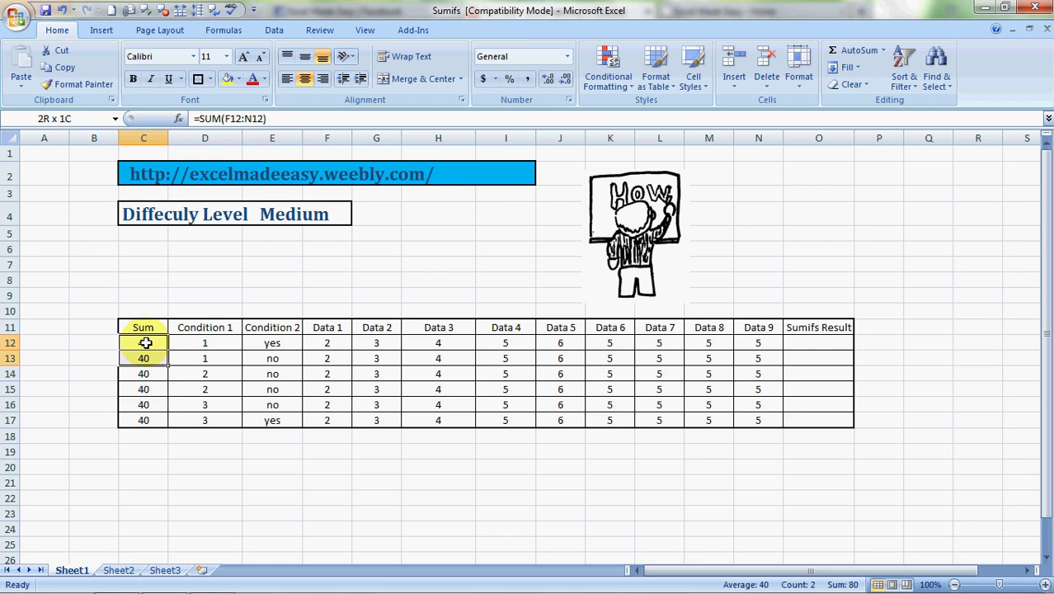
pyautogui.hotkey('shift', 'Down')
pyautogui.hotkey('shift', 'Down')
pyautogui.hotkey('shift', 'Down')
pyautogui.hotkey('shift', 'Down')
pyautogui.press('Delete')
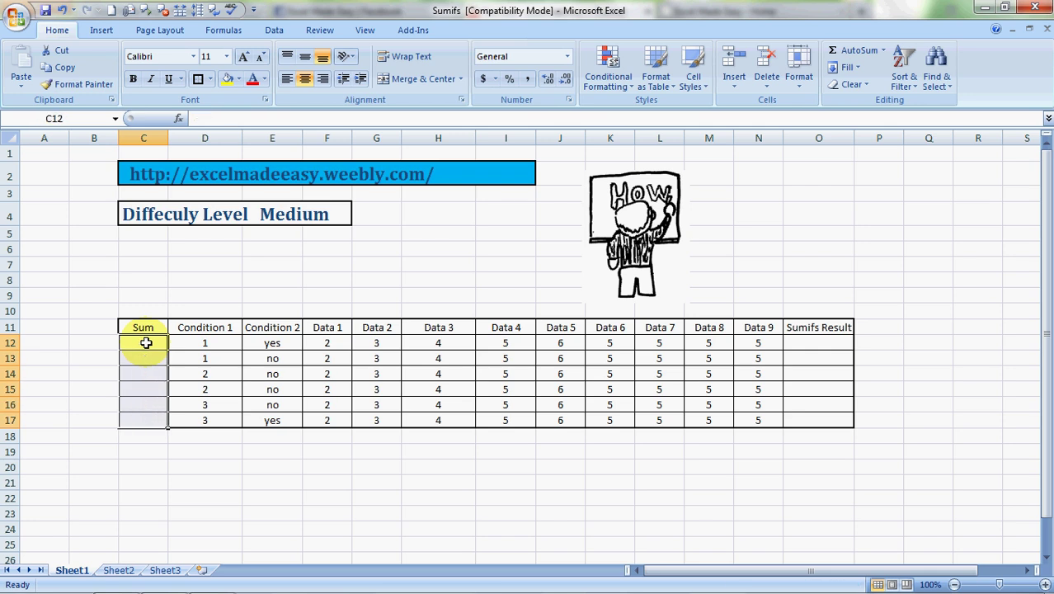
# Enter =SUM(F12:N12) in C12 to total row 12's Data 1 to Data 9
pyautogui.click(146, 343)
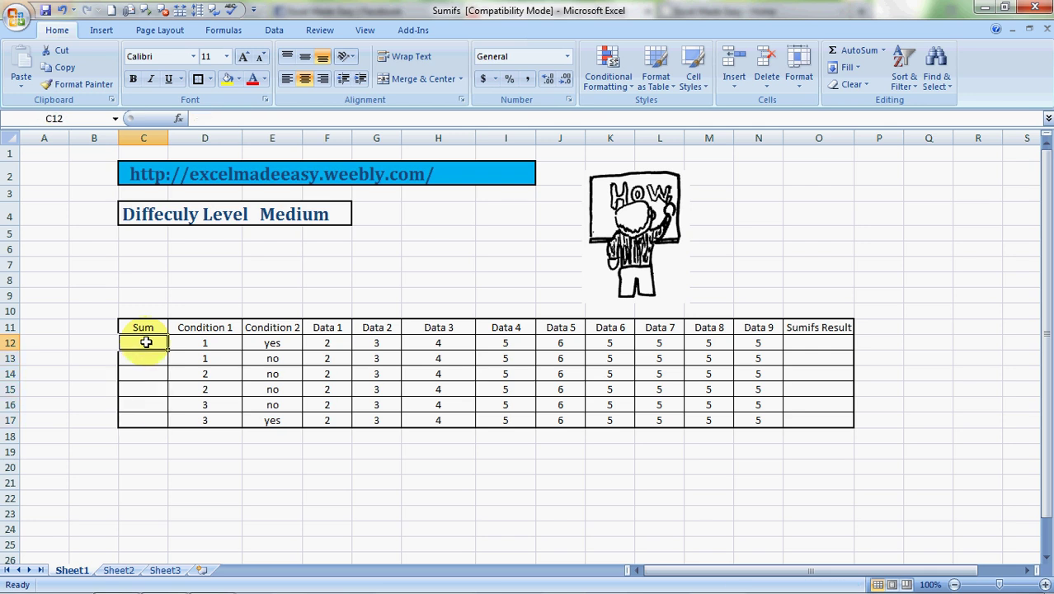
pyautogui.write('=sum(')
pyautogui.press('Right')
pyautogui.press('Right')
pyautogui.press('Right')
pyautogui.hotkey('shift', 'Right')
pyautogui.hotkey('shift', 'Right')
pyautogui.hotkey('shift', 'Right')
pyautogui.hotkey('shift', 'Right')
pyautogui.hotkey('shift', 'Right')
pyautogui.hotkey('shift', 'Right')
pyautogui.hotkey('shift', 'Right')
pyautogui.hotkey('shift', 'Right')
pyautogui.press('Return')
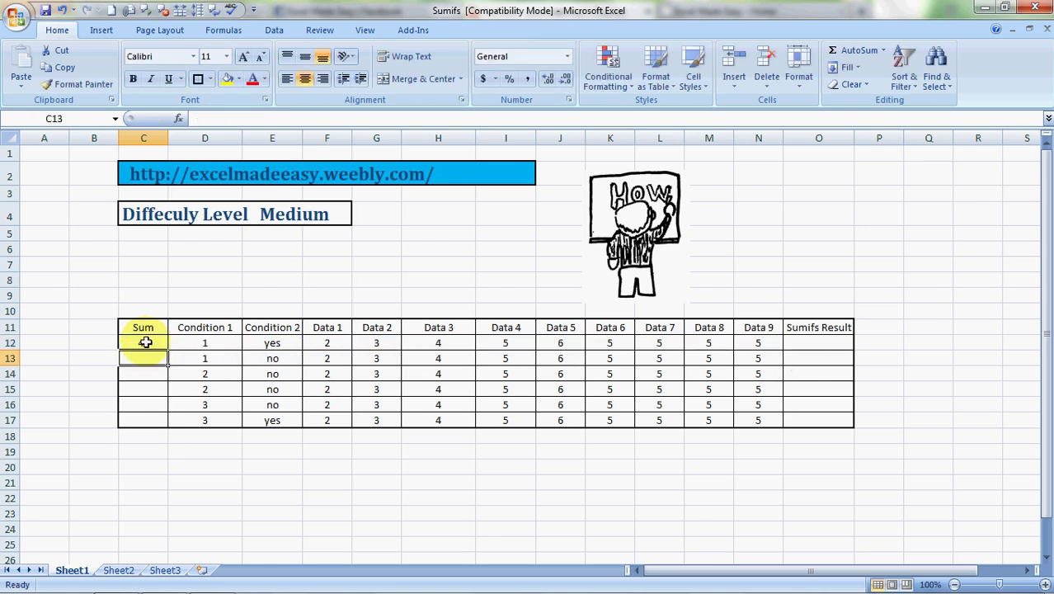
# Copy the C12 Sum formula down into C13:C17
pyautogui.click(145, 342)
pyautogui.hotkey('ctrl', 'c')
pyautogui.press('Down')
pyautogui.hotkey('shift', 'Down')
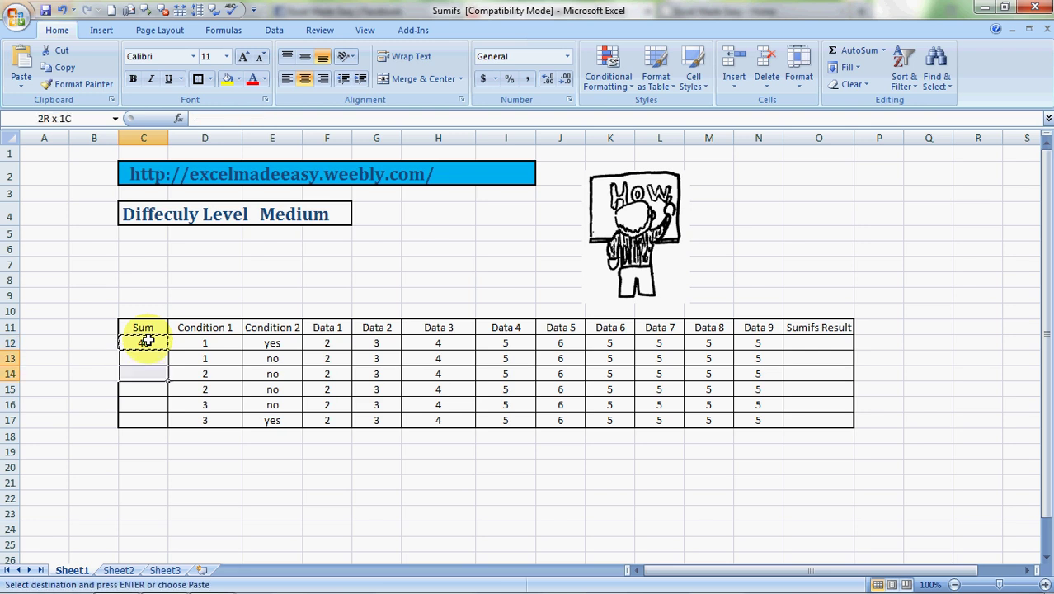
pyautogui.hotkey('shift', 'Down')
pyautogui.hotkey('shift', 'Down')
pyautogui.hotkey('shift', 'Down')
pyautogui.hotkey('ctrl', 'v')
pyautogui.press('Escape')
pyautogui.press('Right')
pyautogui.press('Right')
# Enter =SUMIFS(C12:C17,D12:D17,3,E12:E17,"yes") in O12, returning 40
pyautogui.click(807, 341)
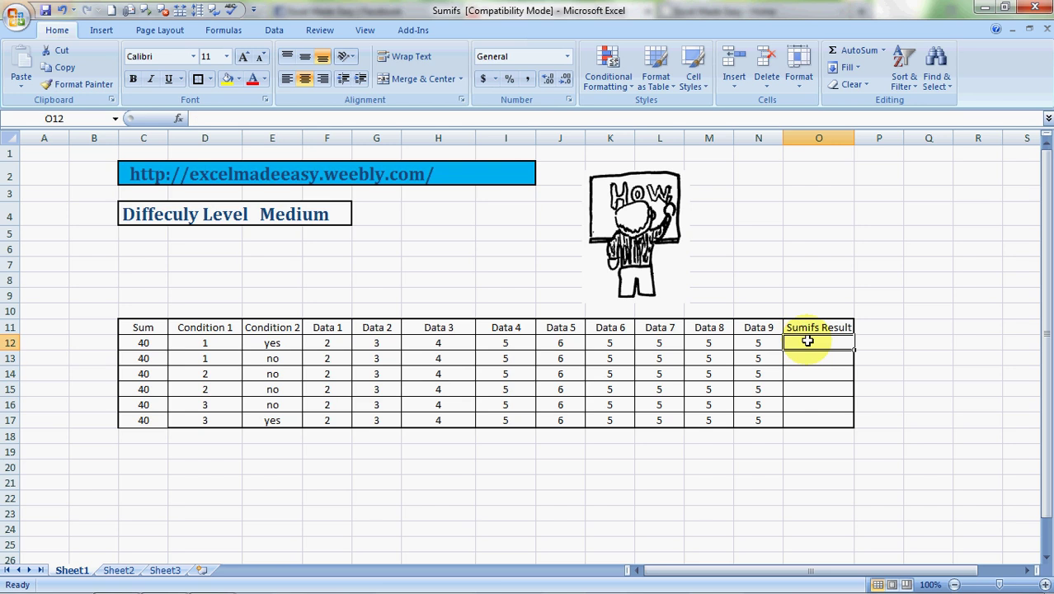
pyautogui.write('=')
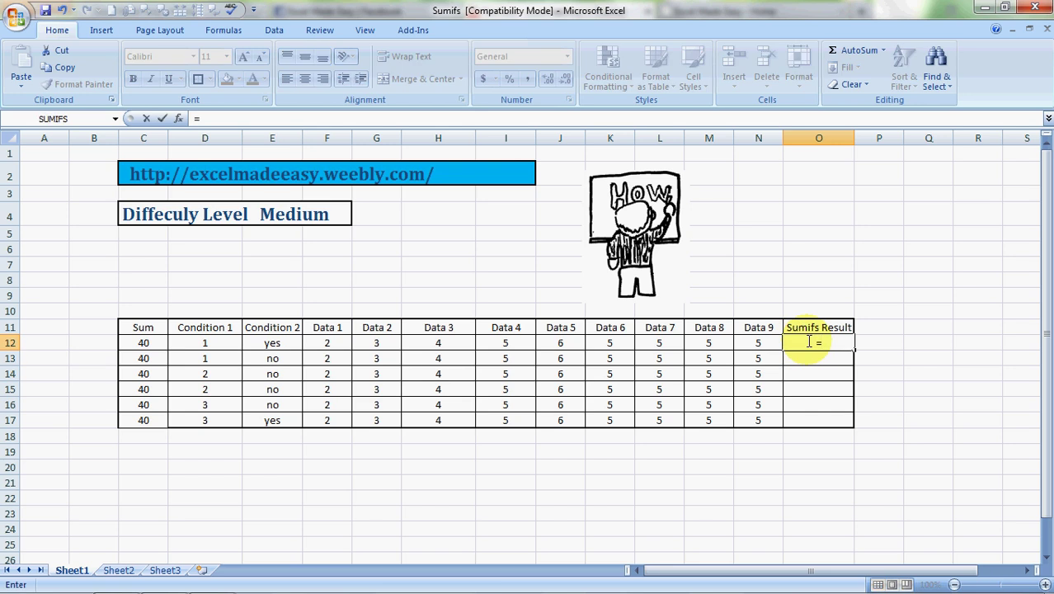
pyautogui.write('sumifs(')
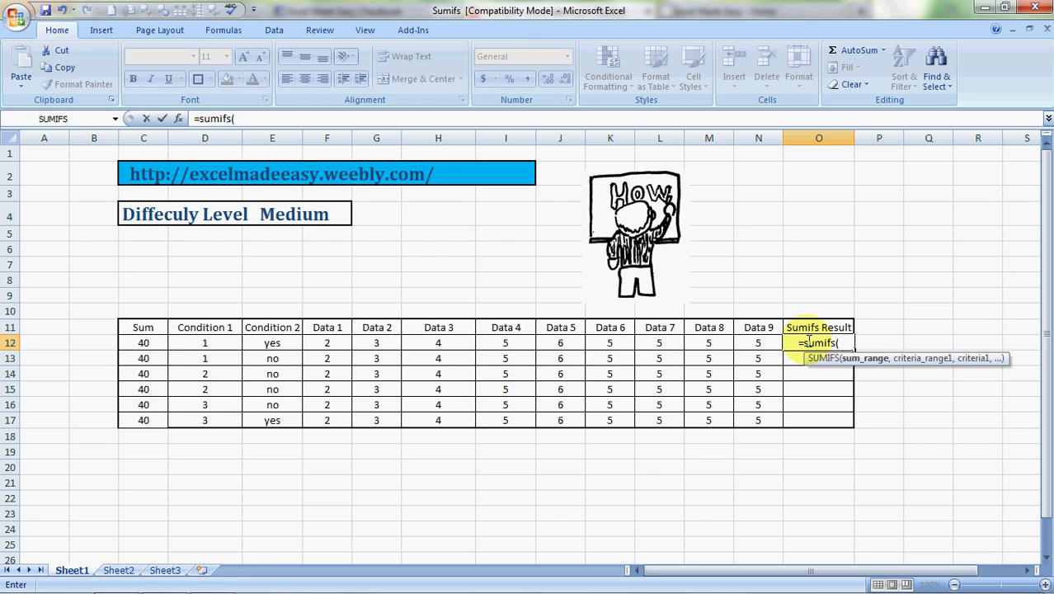
pyautogui.press('Left')
pyautogui.press('Left')
pyautogui.press('Left')
pyautogui.press('Left')
pyautogui.press('Left')
pyautogui.press('Left')
pyautogui.press('Left')
pyautogui.press('Left')
pyautogui.press('Left')
pyautogui.press('Left')
pyautogui.press('Left')
pyautogui.hotkey('shift', 'Down')
pyautogui.hotkey('shift', 'Down')
pyautogui.hotkey('shift', 'Down')
pyautogui.hotkey('shift', 'Down')
pyautogui.hotkey('shift', 'Down')
pyautogui.write(',')
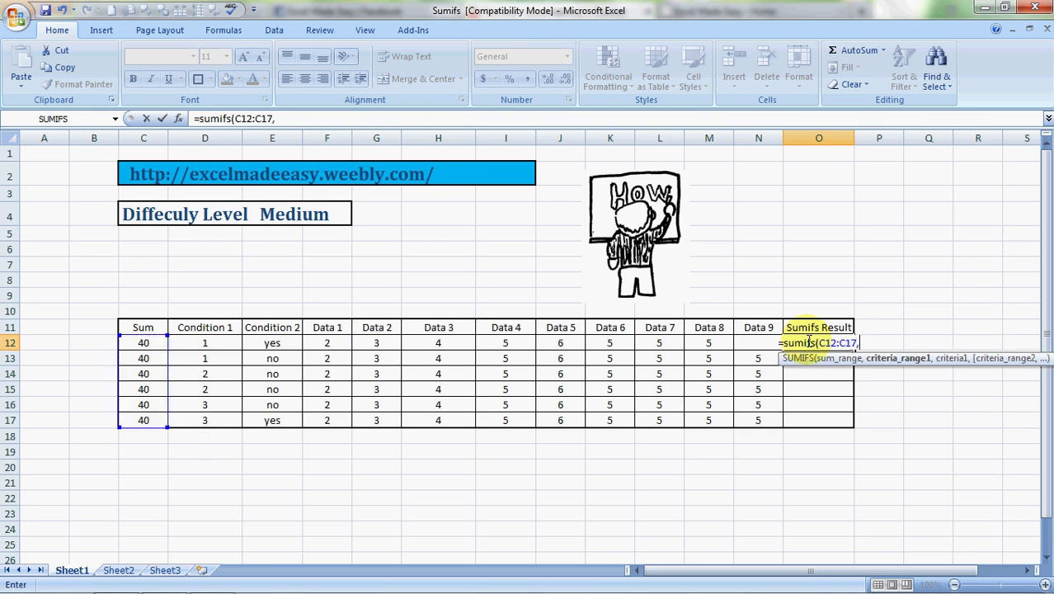
pyautogui.press('Left')
pyautogui.press('Left')
pyautogui.press('Left')
pyautogui.press('Left')
pyautogui.press('Left')
pyautogui.press('Left')
pyautogui.hotkey('shift', 'Down')
pyautogui.hotkey('shift', 'Down')
pyautogui.hotkey('shift', 'Down')
pyautogui.hotkey('shift', 'Down')
pyautogui.hotkey('shift', 'Down')
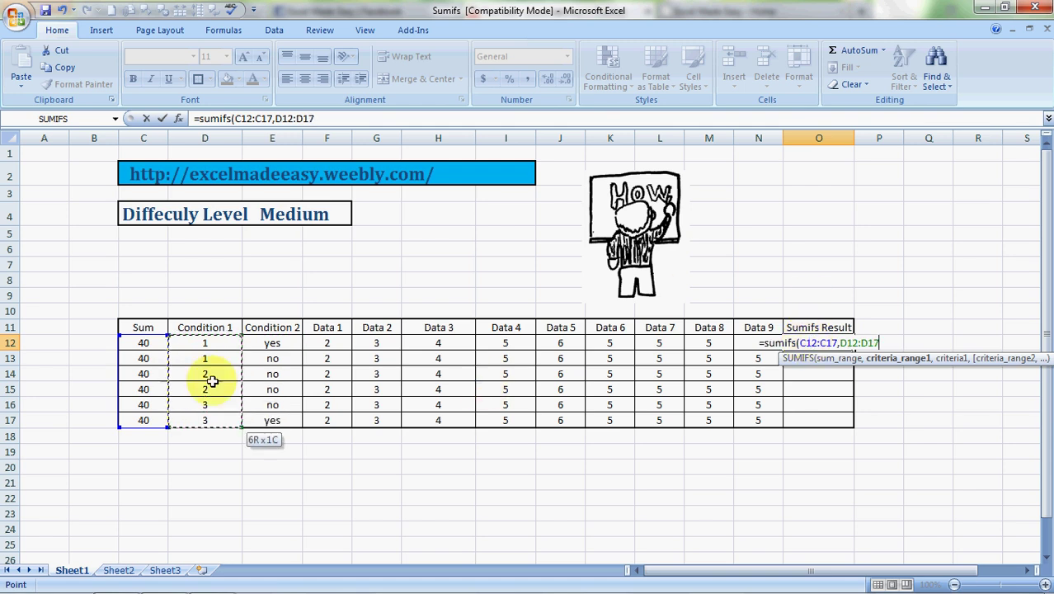
pyautogui.write(',')
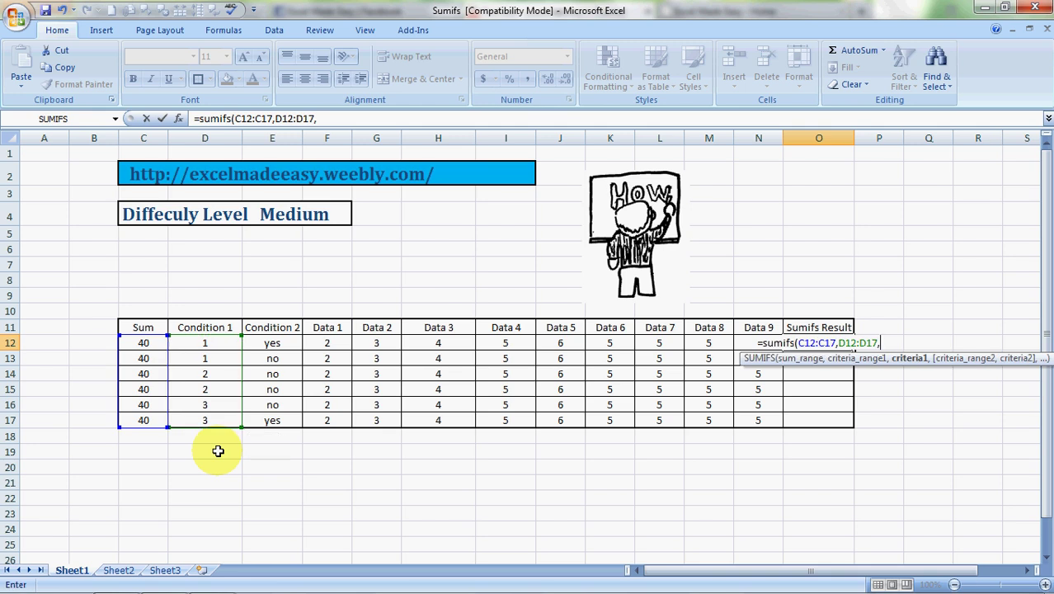
pyautogui.write('3')
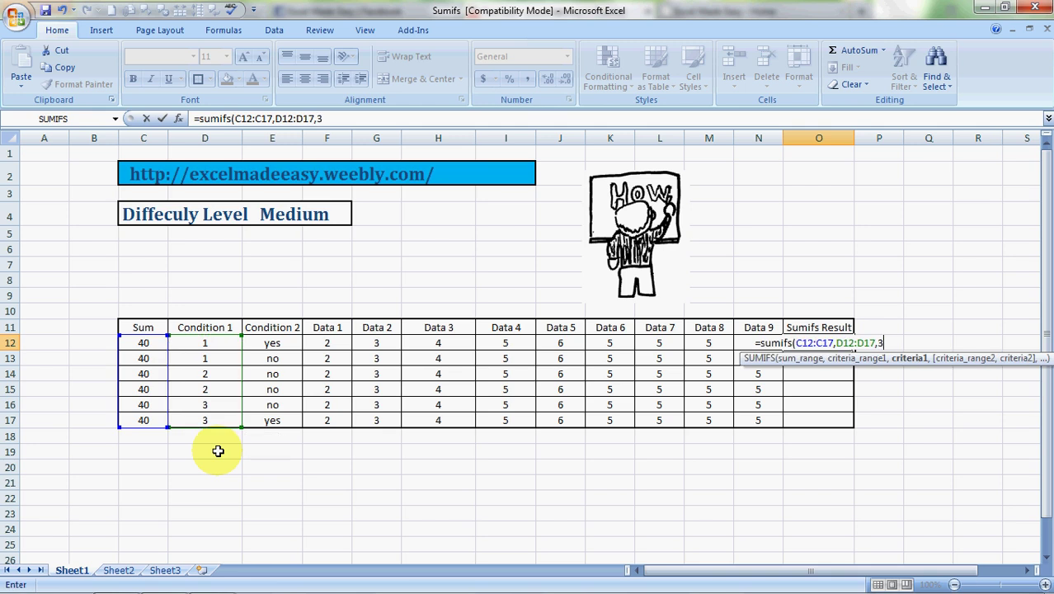
pyautogui.write(',')
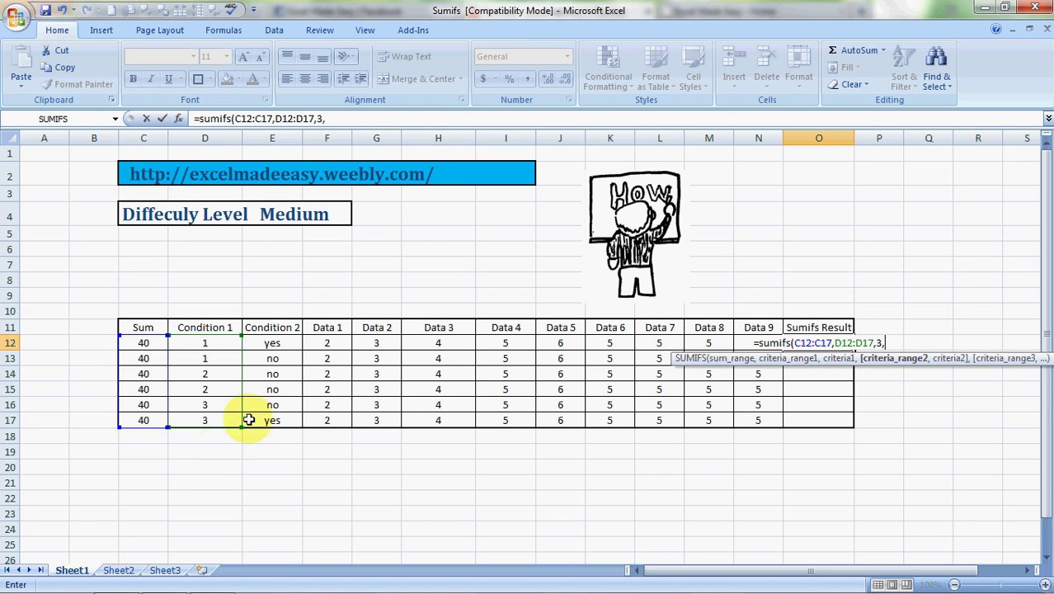
pyautogui.click(281, 349)
pyautogui.hotkey('shift', 'Down')
pyautogui.hotkey('shift', 'Down')
pyautogui.hotkey('shift', 'Down')
pyautogui.hotkey('shift', 'Down')
pyautogui.hotkey('shift', 'Down')
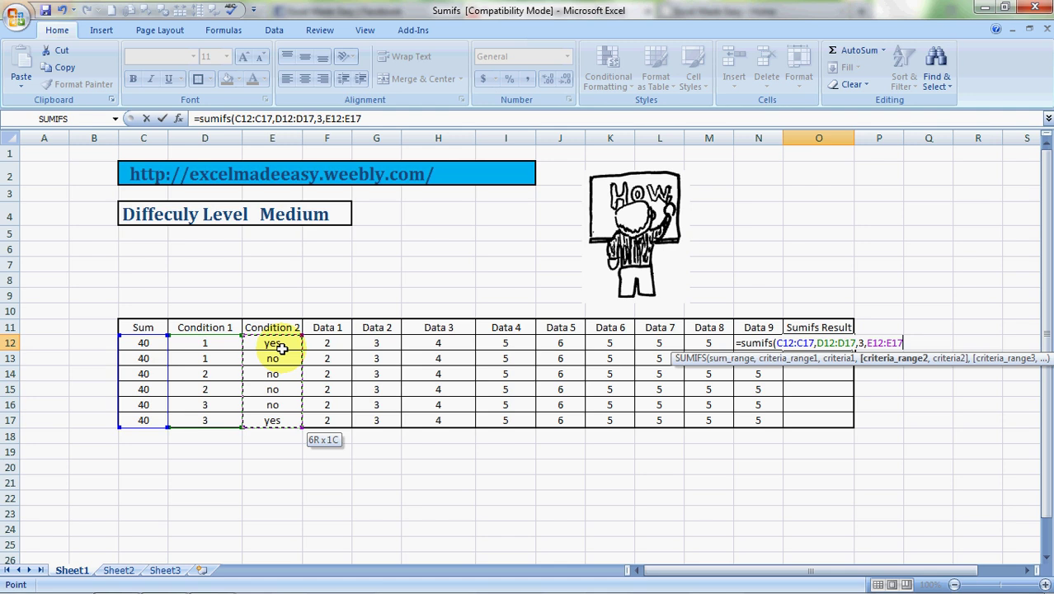
pyautogui.write(',')
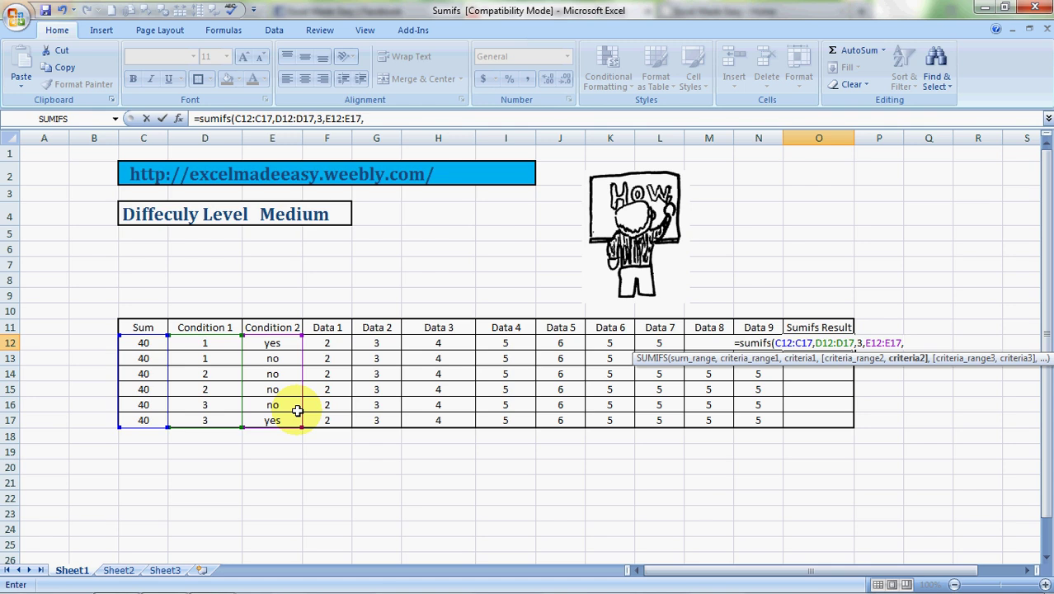
pyautogui.write('"yes")')
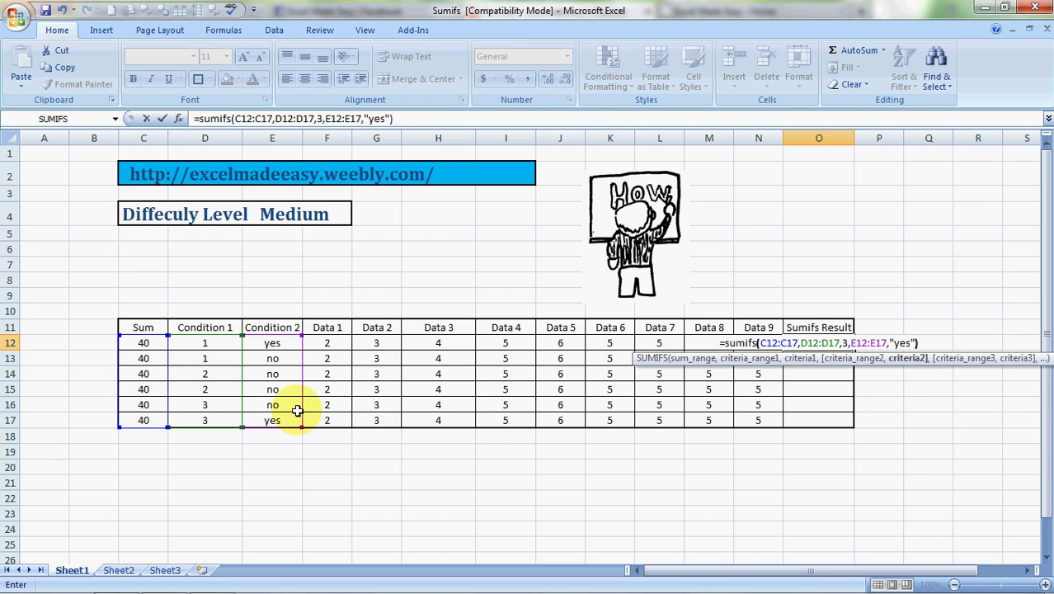
pyautogui.hotkey('ctrl', 'Return')
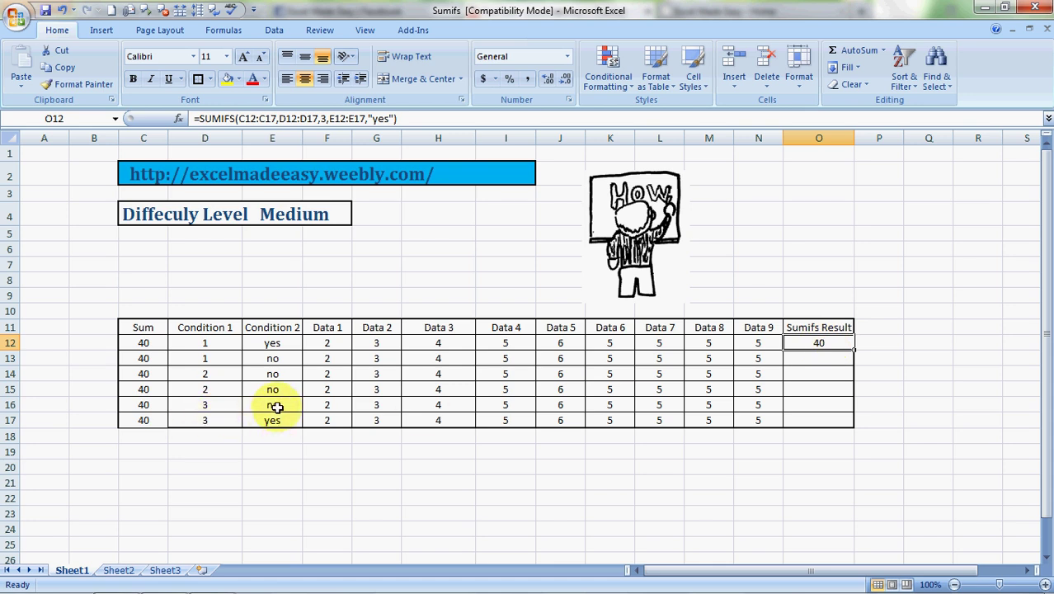
# In O13, find SUMIFS through Insert Function and open its Function Arguments dialog
pyautogui.click(809, 360)
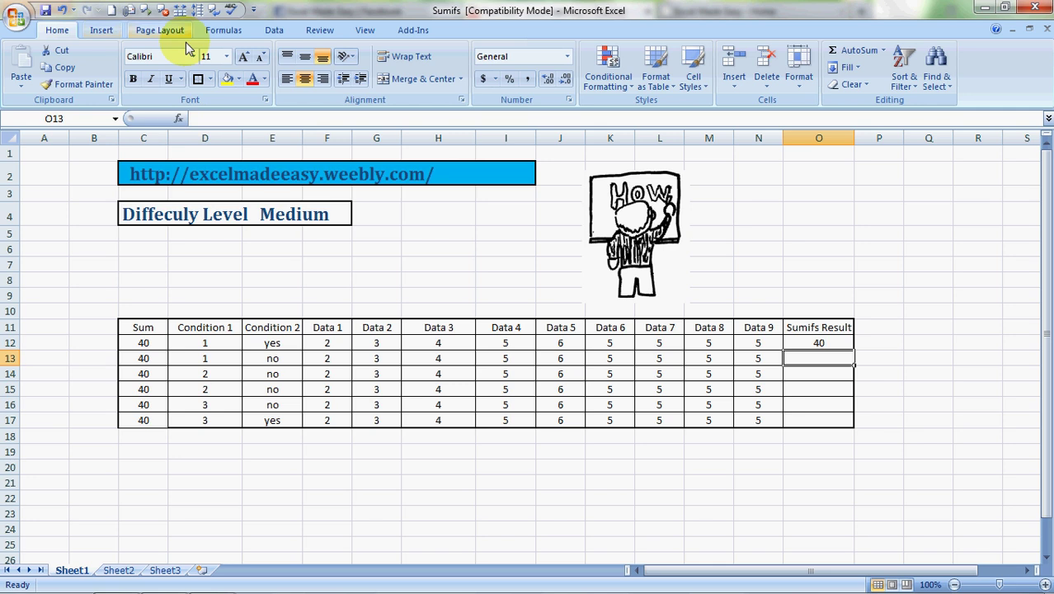
pyautogui.click(224, 33)
pyautogui.click(24, 66)
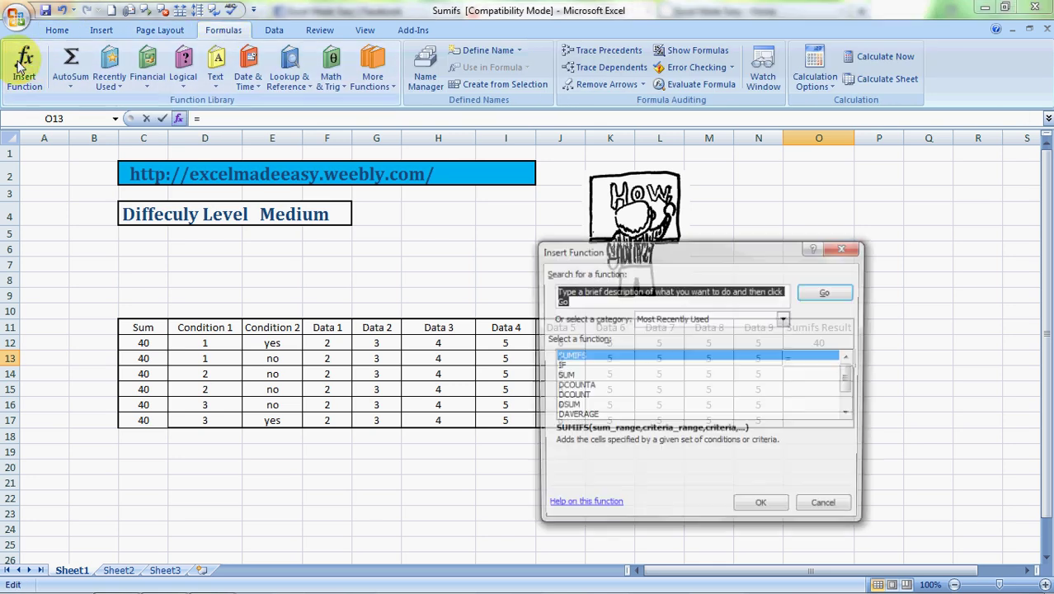
pyautogui.write('sumifs')
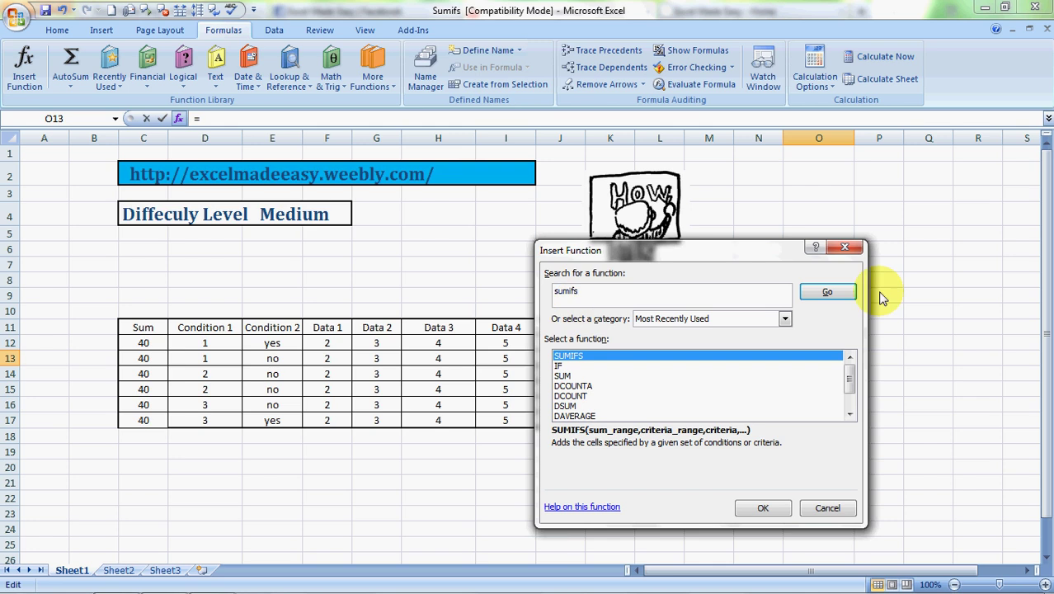
pyautogui.click(837, 296)
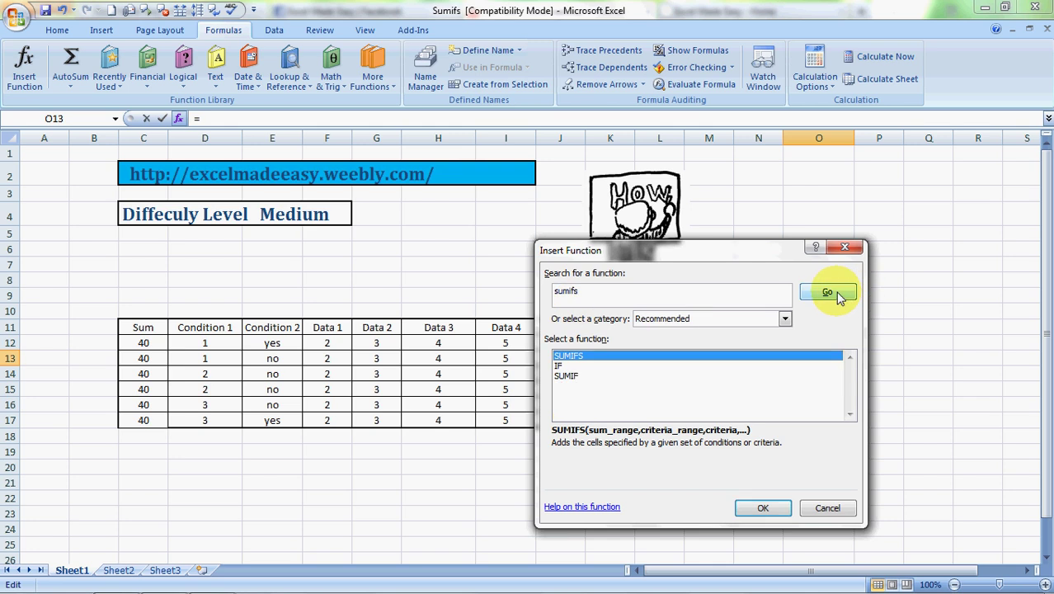
pyautogui.doubleClick(577, 355)
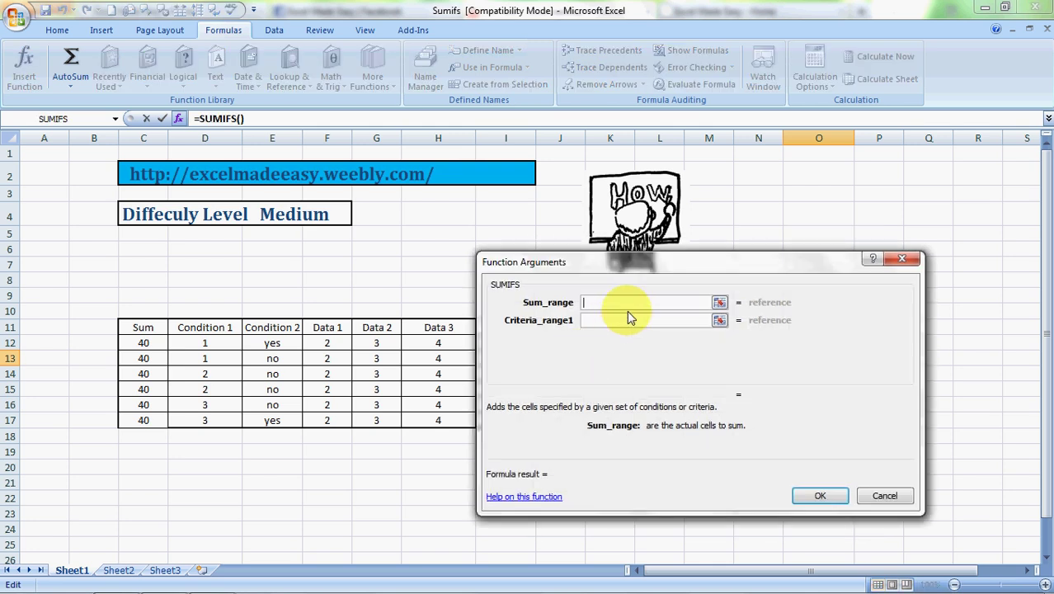
# Set Sum_range to C12:C17, Criteria_range1 to D12:D17 and Criteria1 to 1
pyautogui.click(146, 340)
pyautogui.hotkey('shift', 'Down')
pyautogui.hotkey('shift', 'Down')
pyautogui.hotkey('shift', 'Down')
pyautogui.hotkey('shift', 'Down')
pyautogui.hotkey('shift', 'Down')
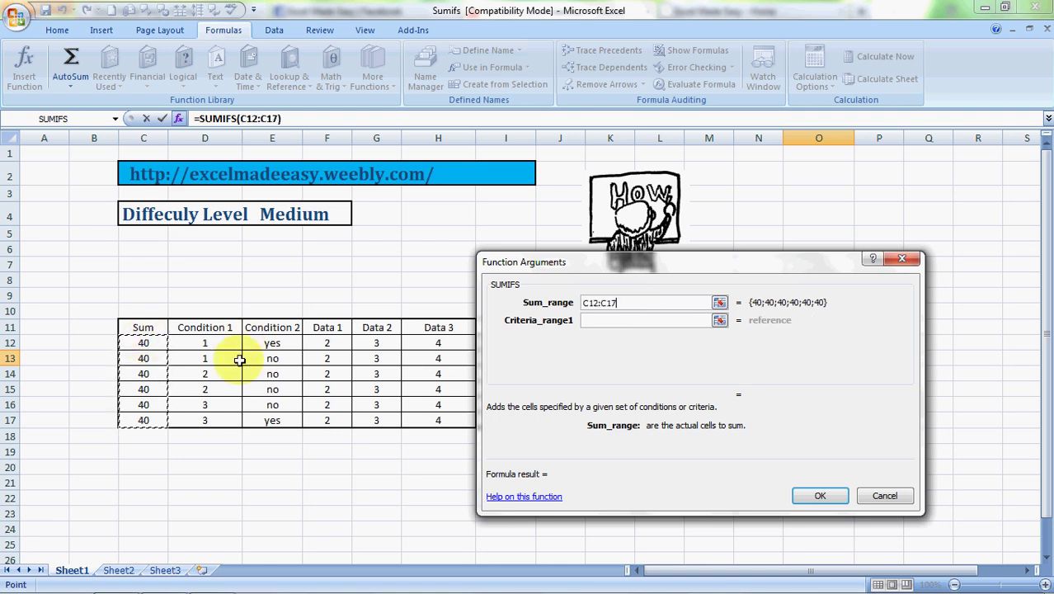
pyautogui.click(610, 321)
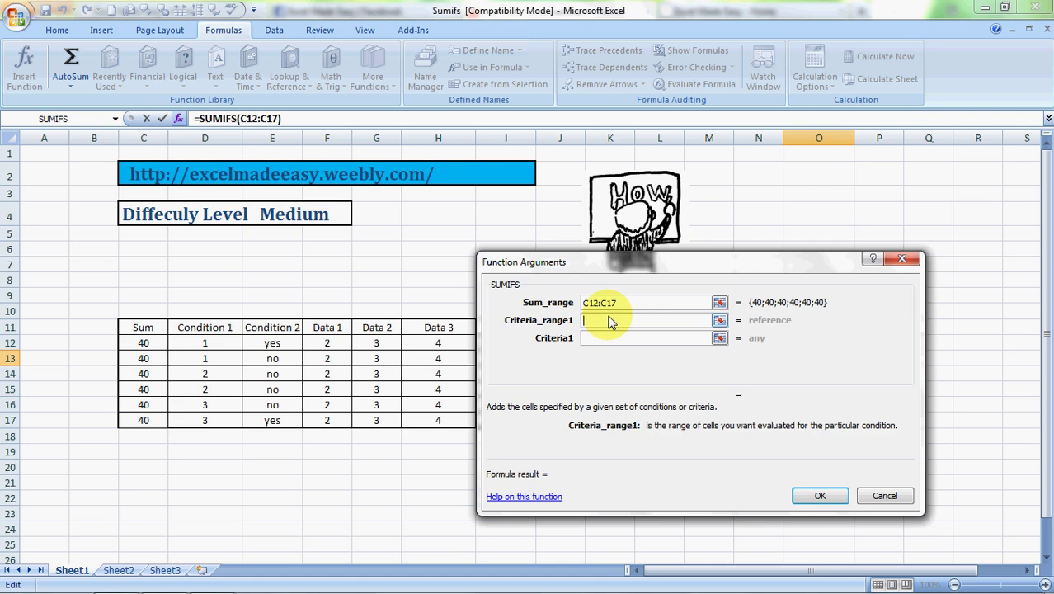
pyautogui.click(216, 342)
pyautogui.hotkey('shift', 'Down')
pyautogui.hotkey('shift', 'Down')
pyautogui.hotkey('shift', 'Down')
pyautogui.hotkey('shift', 'Down')
pyautogui.hotkey('shift', 'Down')
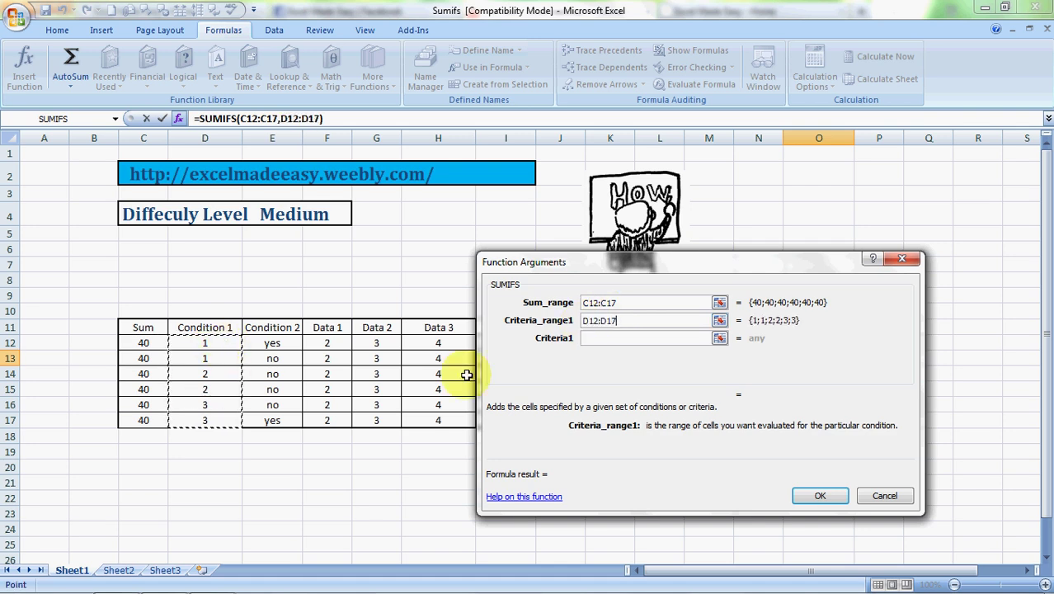
pyautogui.click(610, 339)
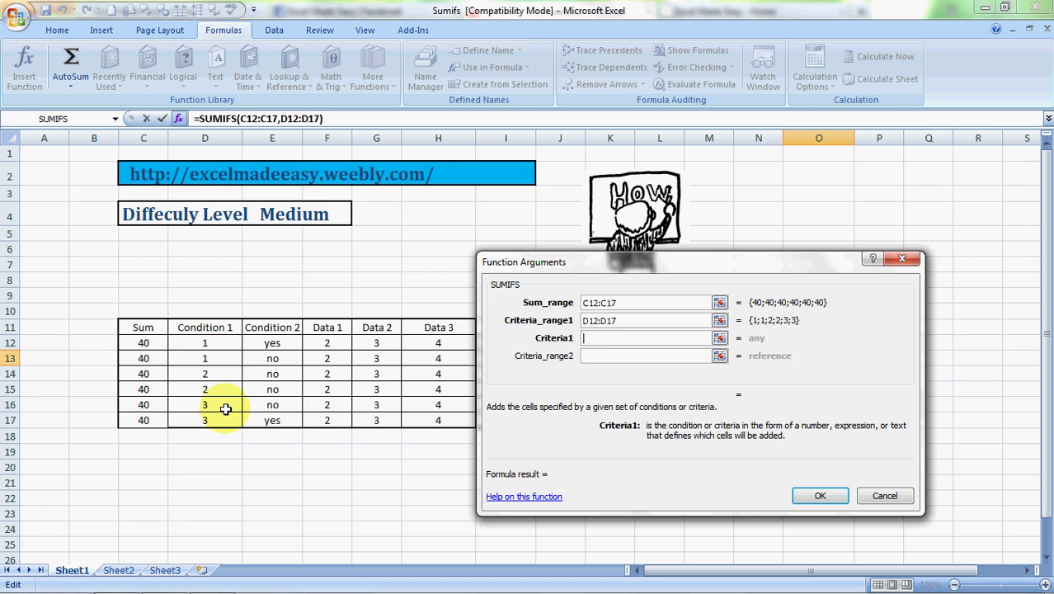
pyautogui.write('1')
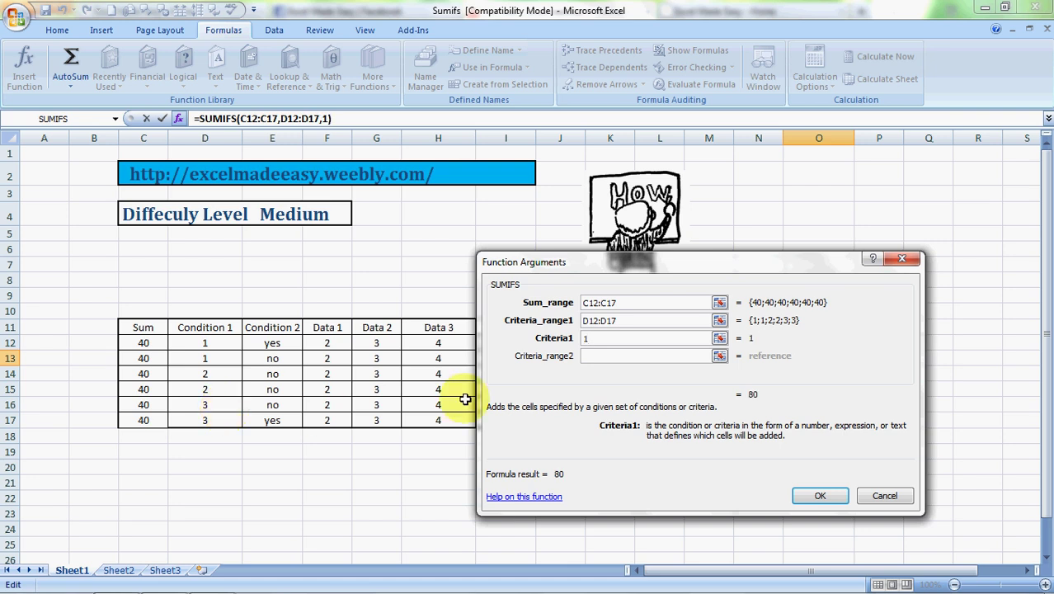
# Set Criteria_range2 to E12:E17 and Criteria2 to no, then confirm the formula
pyautogui.click(610, 356)
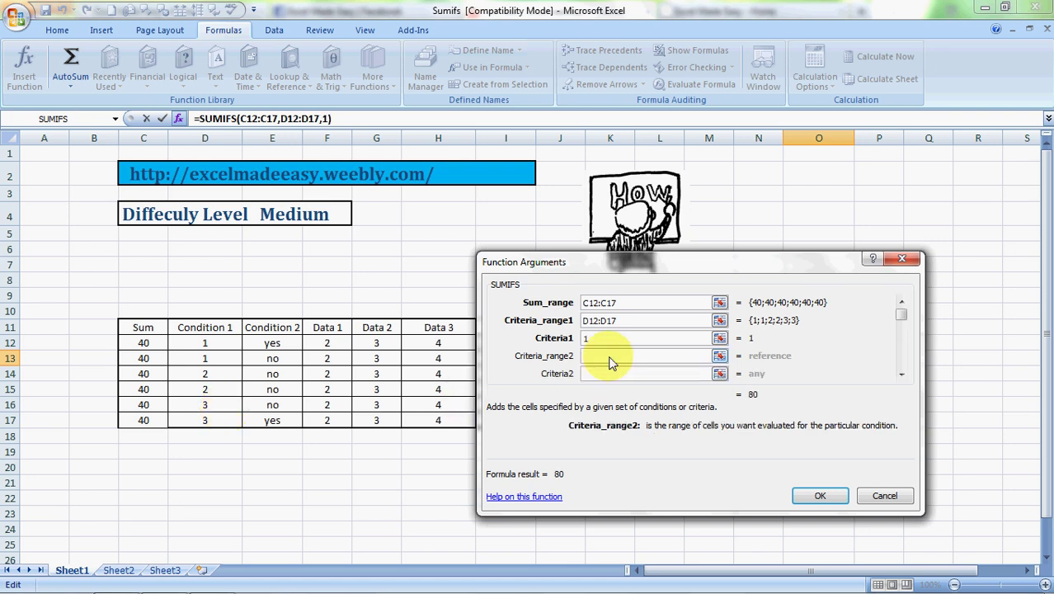
pyautogui.click(288, 343)
pyautogui.hotkey('shift', 'Down')
pyautogui.hotkey('shift', 'Down')
pyautogui.hotkey('shift', 'Down')
pyautogui.hotkey('shift', 'Down')
pyautogui.press('Down')
pyautogui.click(288, 343)
pyautogui.hotkey('shift', 'Down')
pyautogui.hotkey('shift', 'Down')
pyautogui.hotkey('shift', 'Down')
pyautogui.hotkey('shift', 'Down')
pyautogui.hotkey('shift', 'Down')
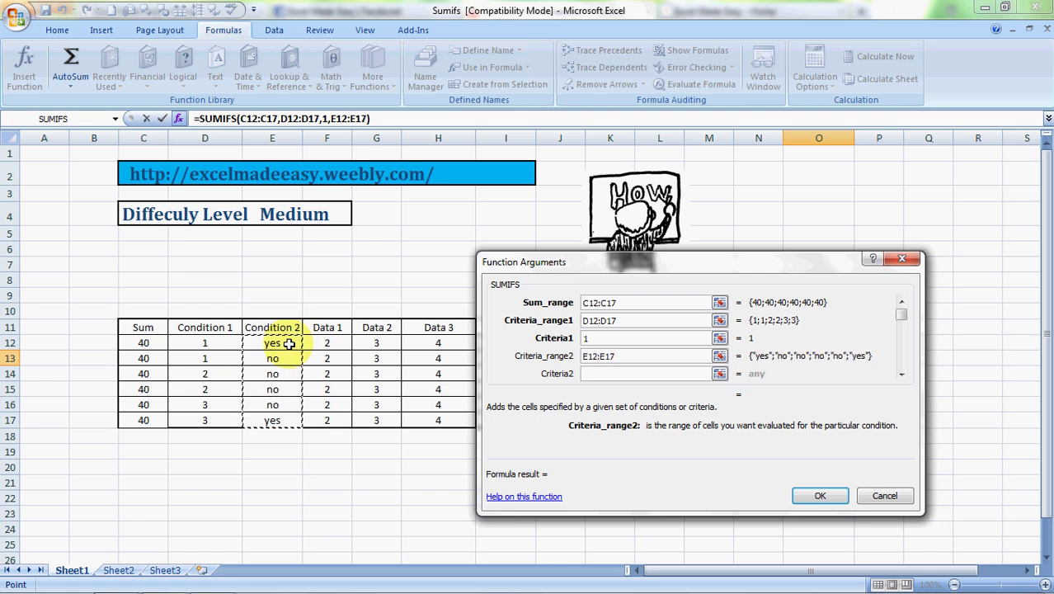
pyautogui.click(606, 376)
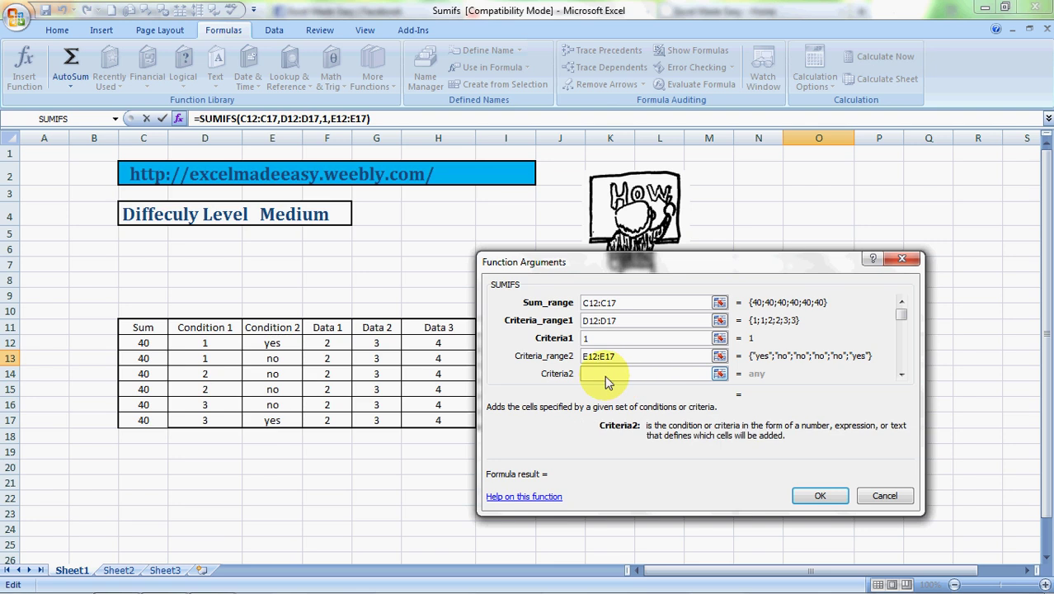
pyautogui.write('no')
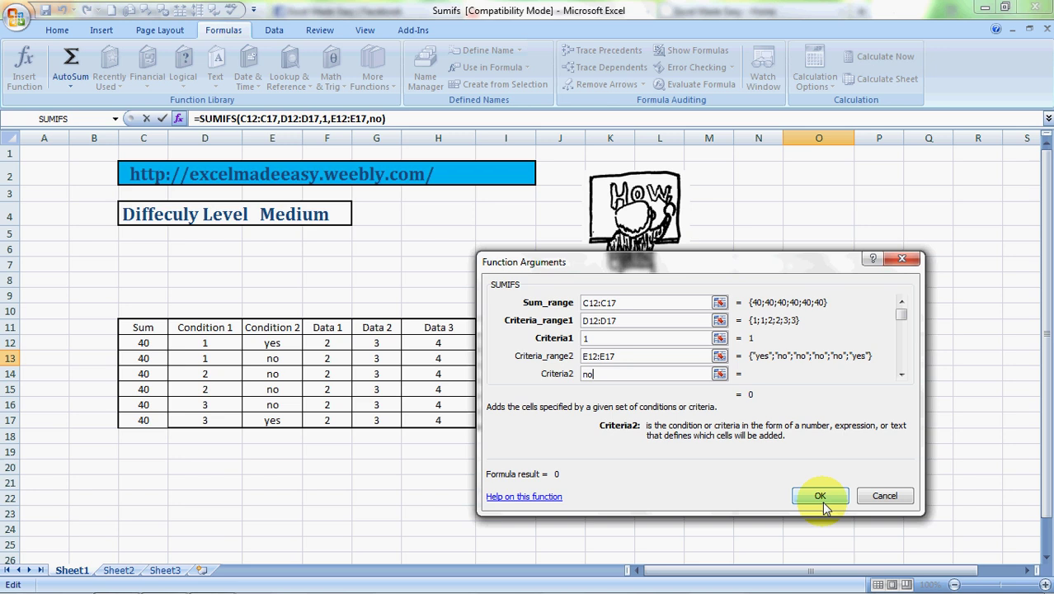
pyautogui.click(822, 500)
pyautogui.press('Down')
pyautogui.press('Down')
pyautogui.press('Down')
# Set Condition 1 to 1 in D15 and D16, edit D17, then open the excelmadeeasy.weebly.com link
pyautogui.press('Up')
pyautogui.press('Up')
pyautogui.press('Up')
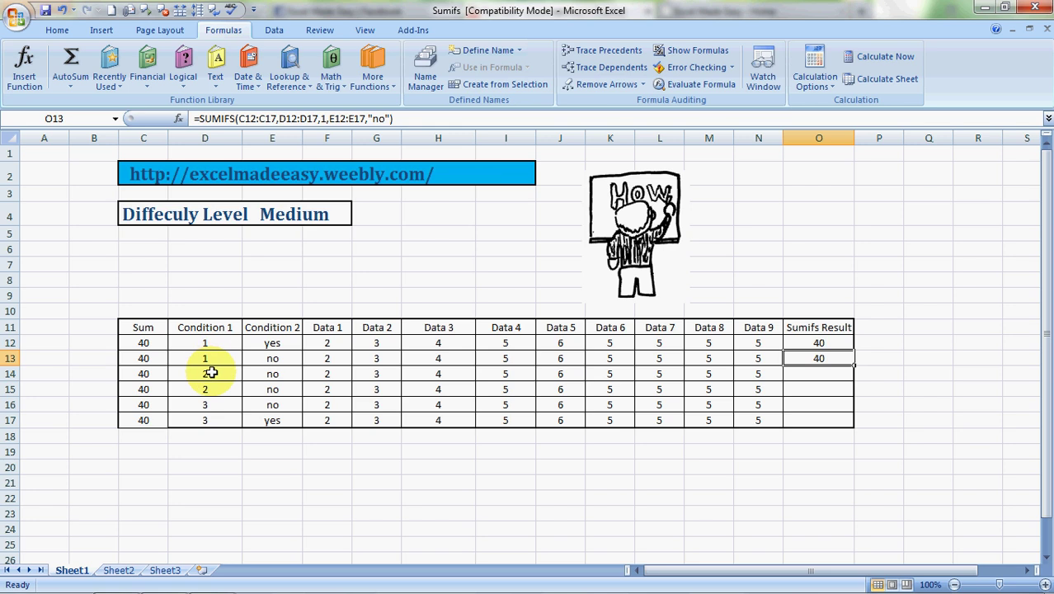
pyautogui.click(275, 358)
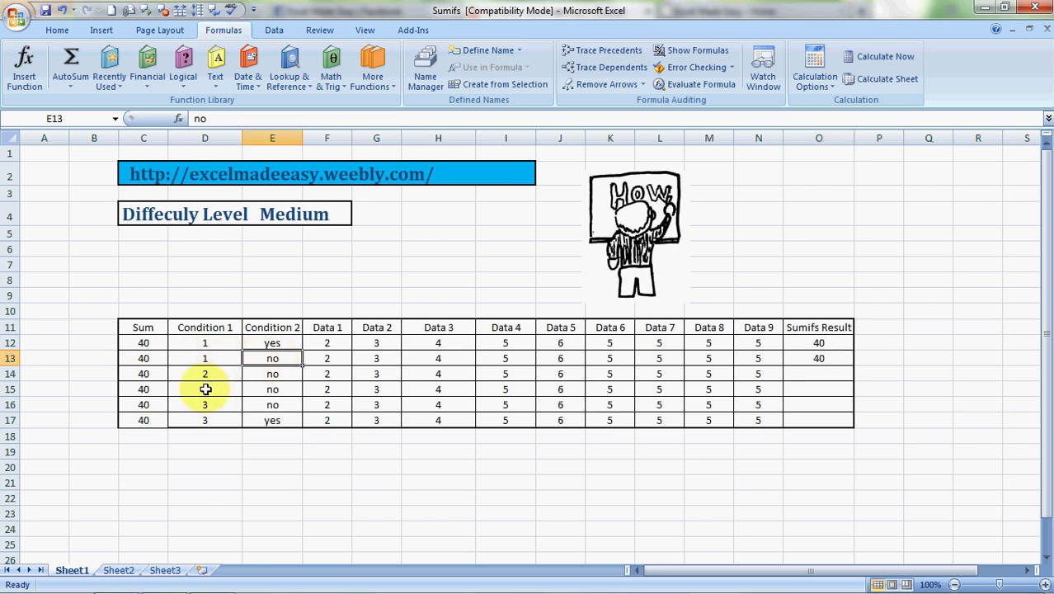
pyautogui.click(205, 388)
pyautogui.write('1')
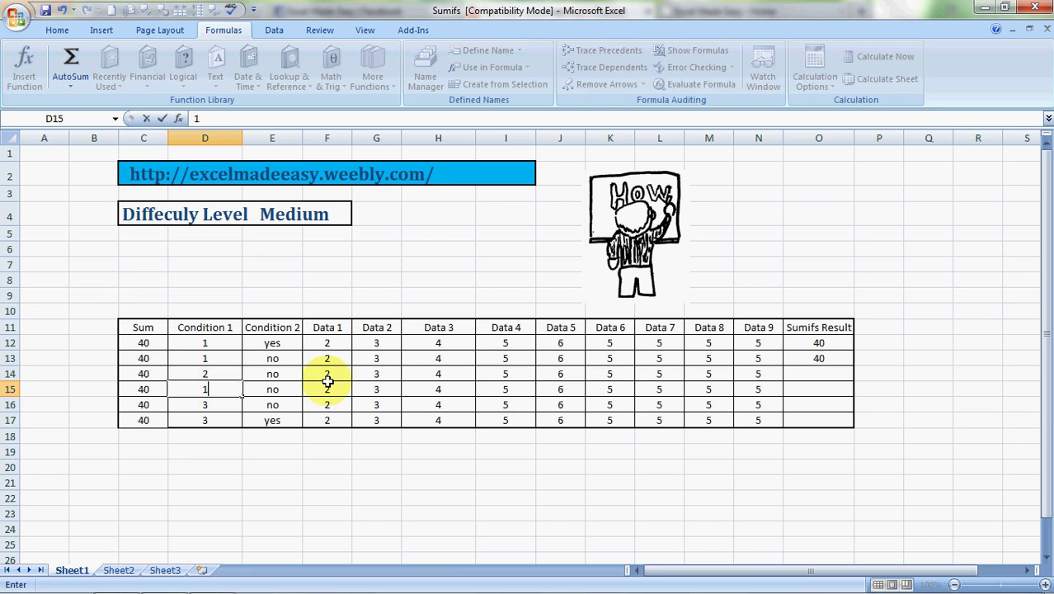
pyautogui.press('Right')
pyautogui.press('Right')
pyautogui.press('Right')
pyautogui.press('Right')
pyautogui.press('Right')
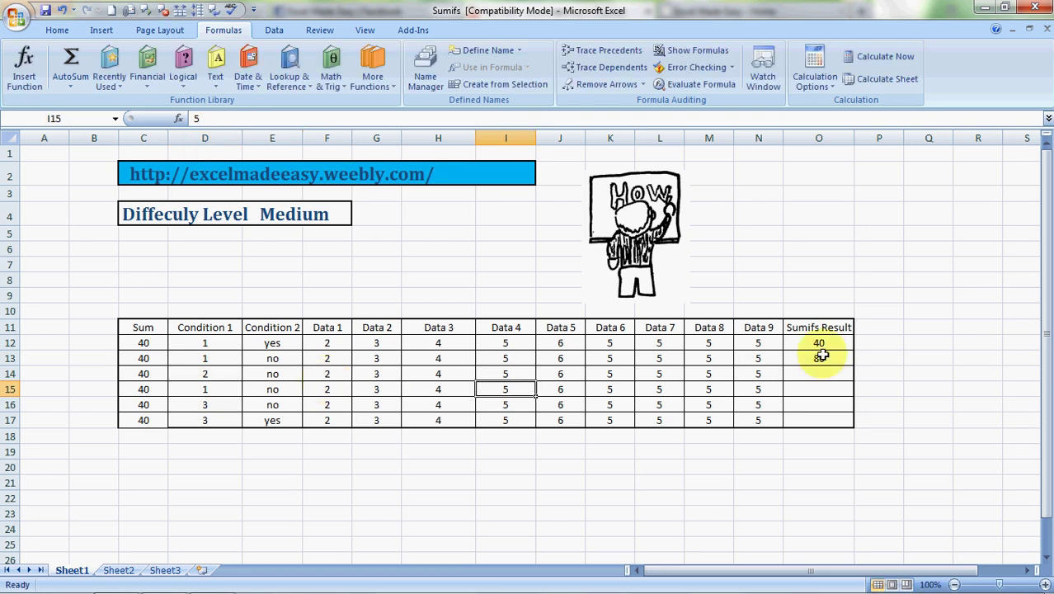
pyautogui.click(213, 404)
pyautogui.write('1')
pyautogui.press('Right')
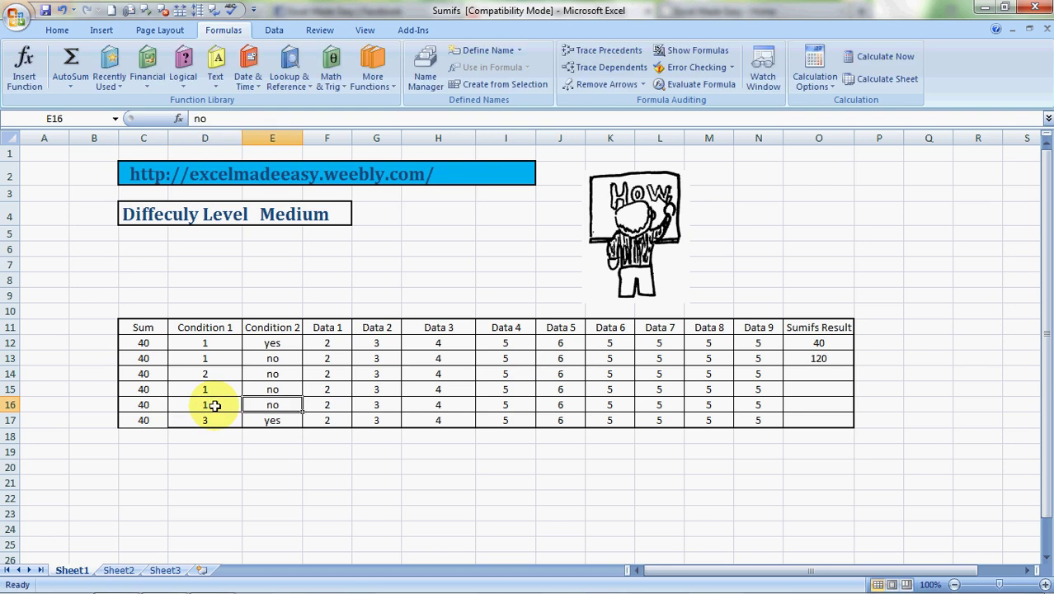
pyautogui.click(206, 421)
pyautogui.press('Delete')
pyautogui.press('Right')
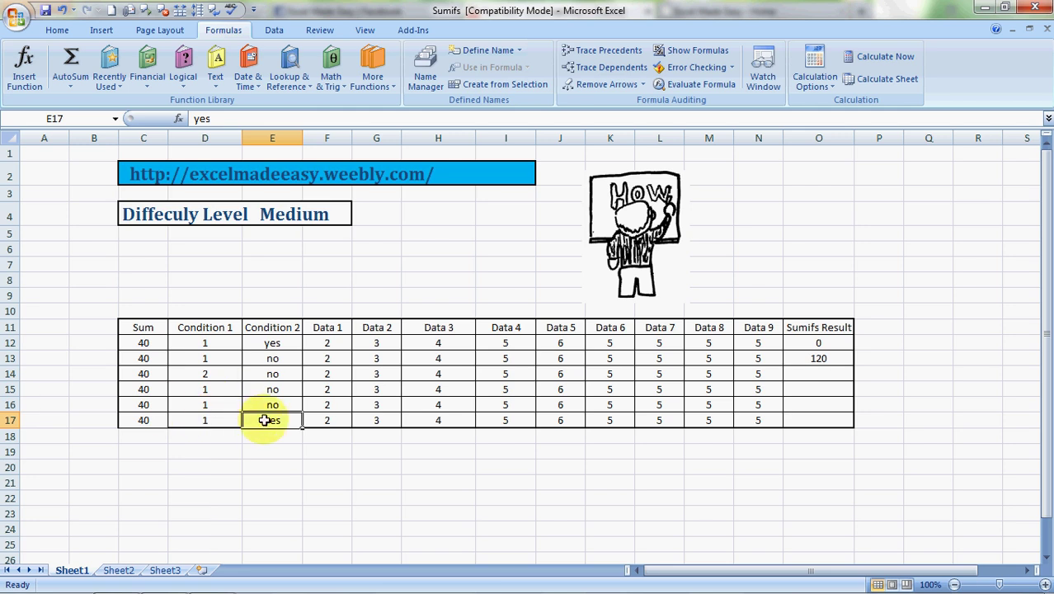
pyautogui.click(506, 472)
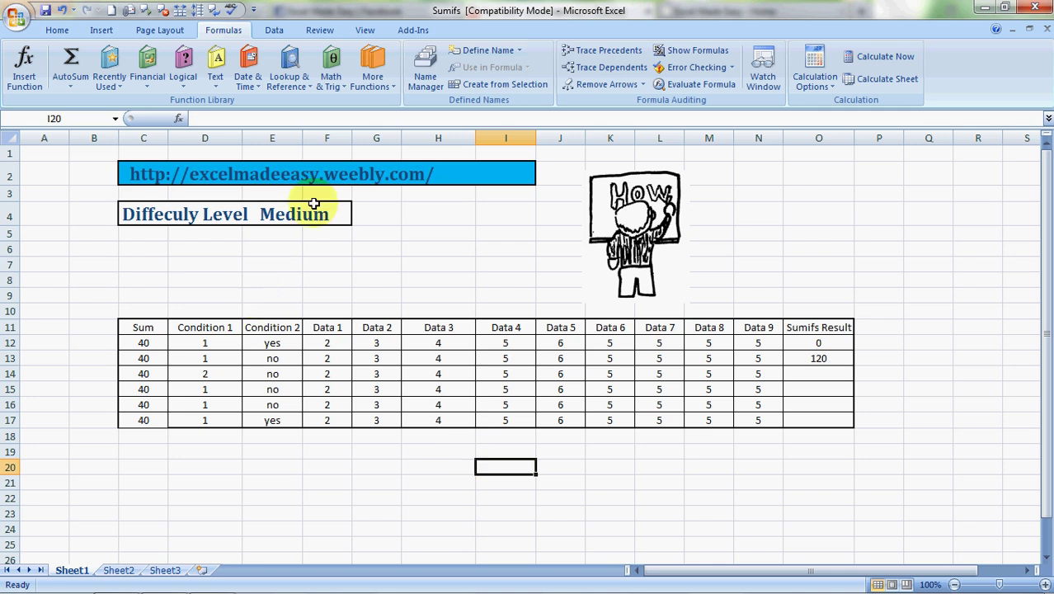
pyautogui.click(134, 175)
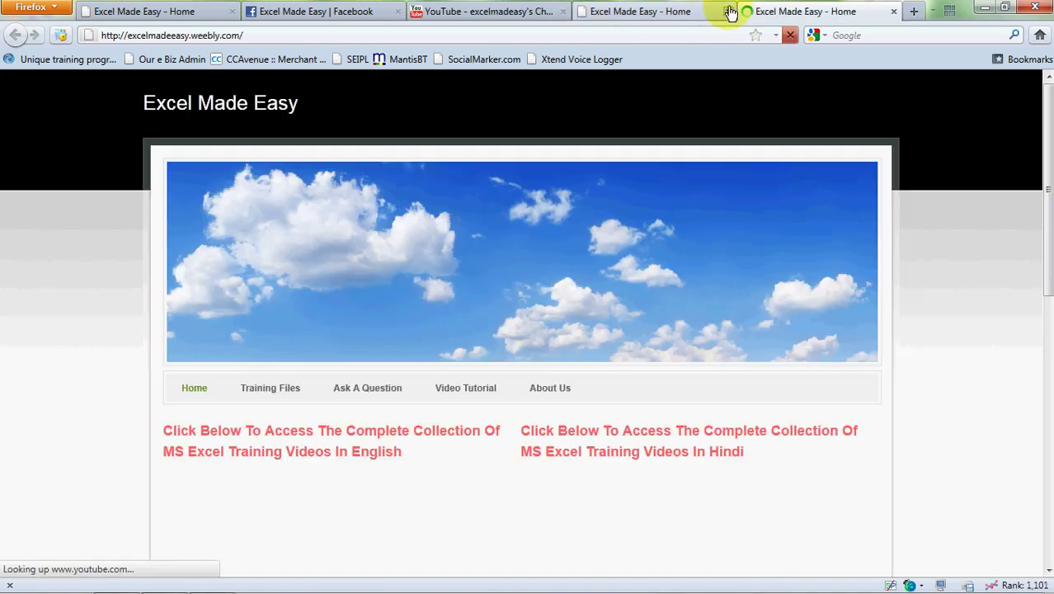
# Close the extra Excel Made Easy tabs and show the 'Excel Made Easy - Home' tab
pyautogui.click(728, 11)
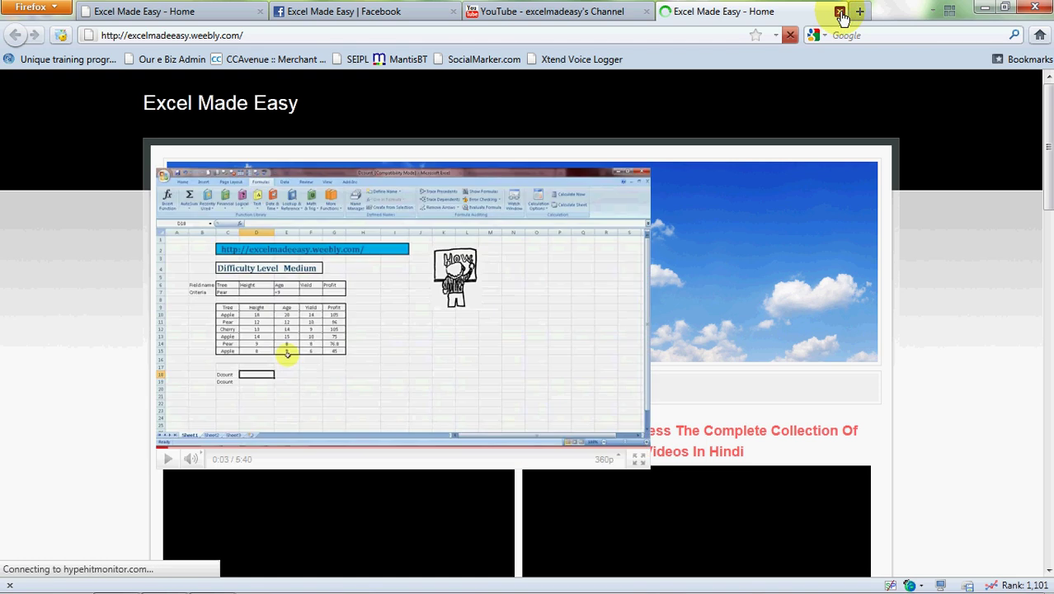
pyautogui.click(836, 12)
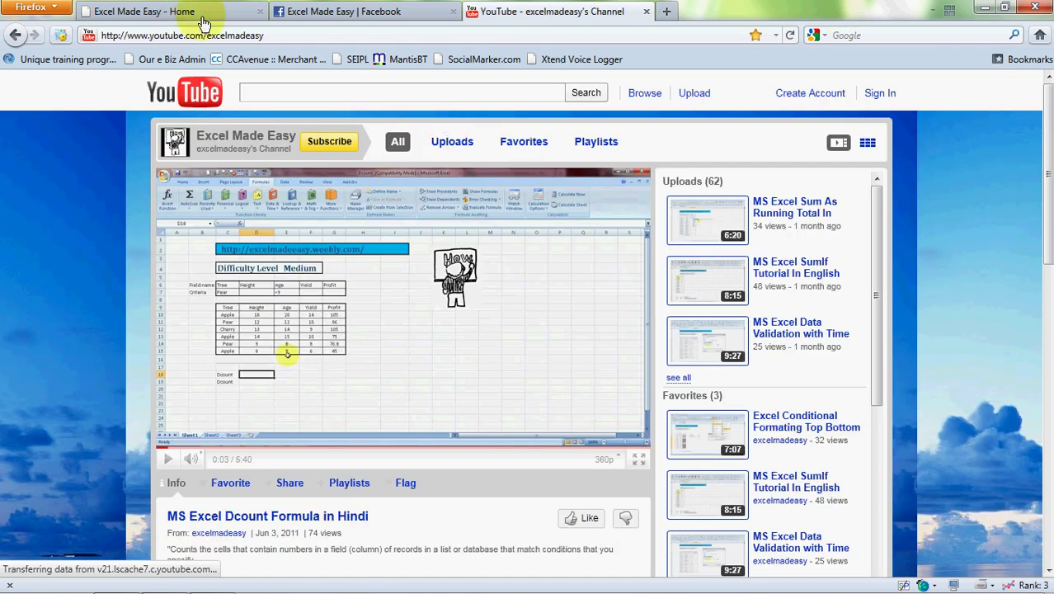
pyautogui.click(202, 18)
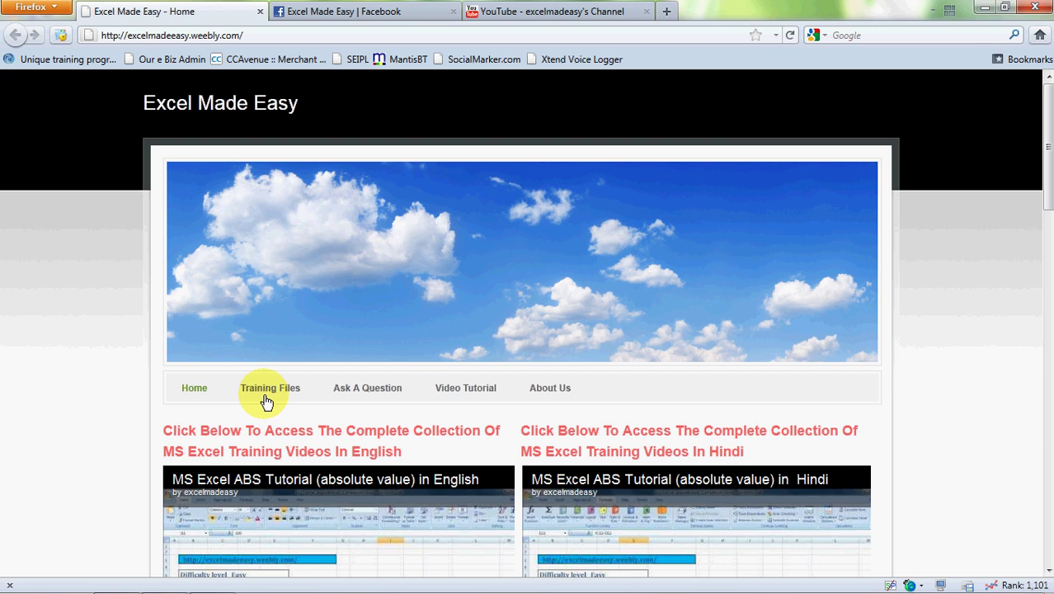
# Scroll to the social section, view the Facebook page, then return home and click the YouTube subscribe link
pyautogui.scroll(-2, 265, 401)
pyautogui.scroll(-7, 266, 400)
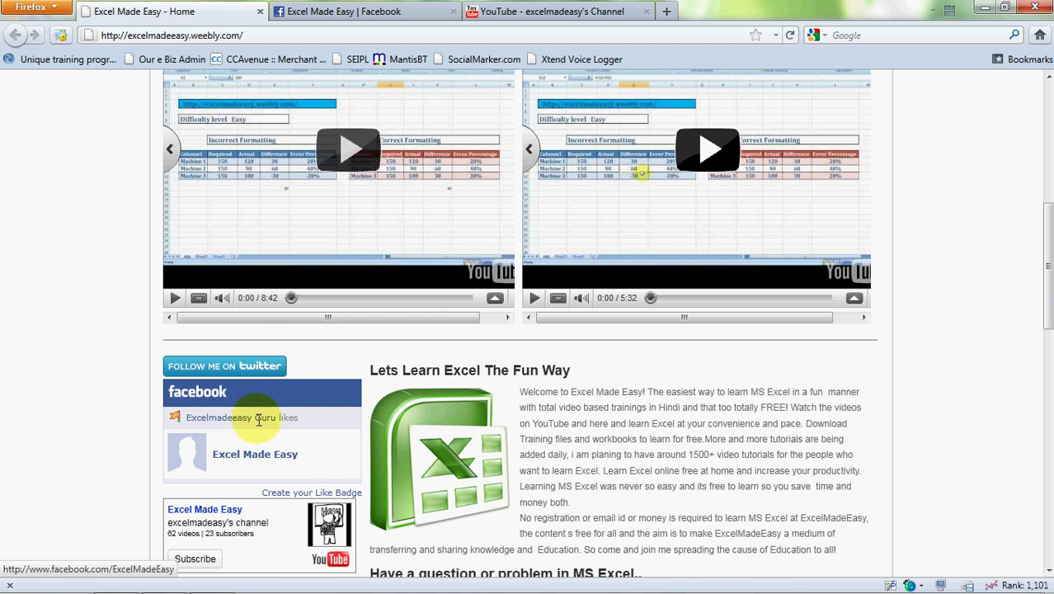
pyautogui.click(363, 16)
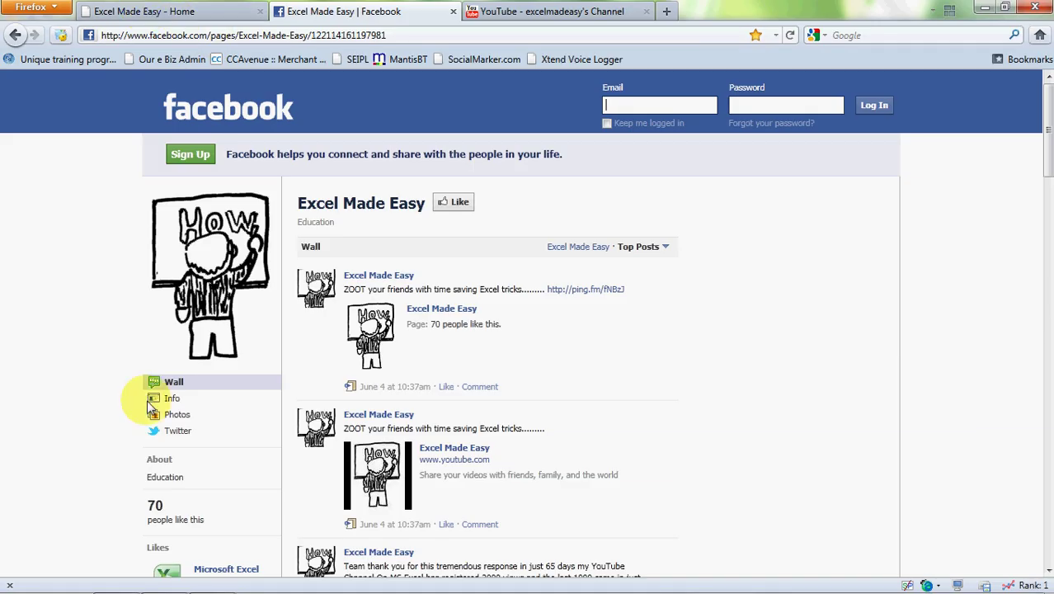
pyautogui.click(207, 10)
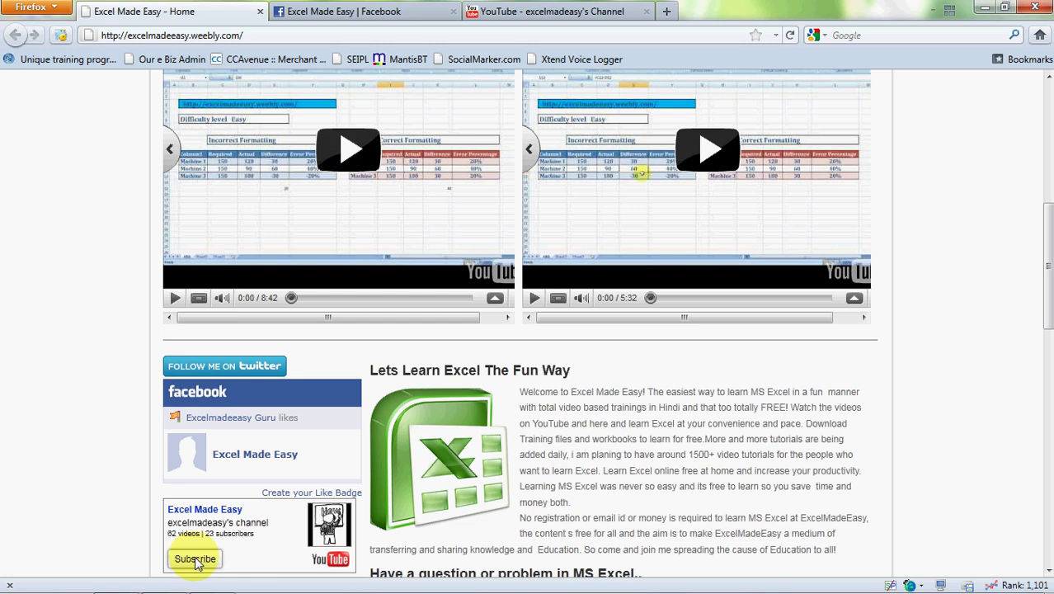
pyautogui.click(195, 560)
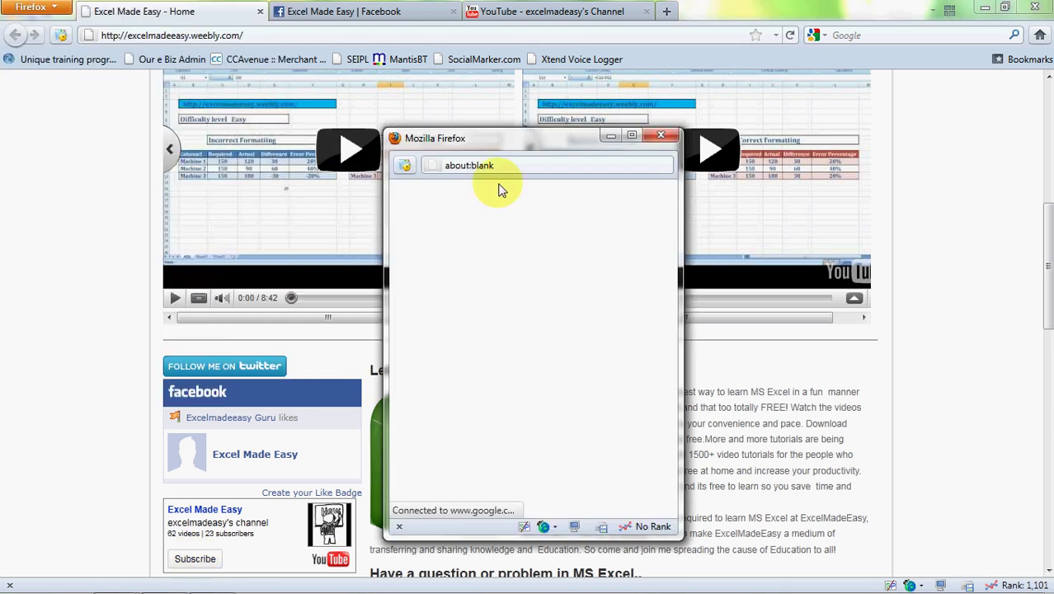
# Subscribe to the Excel Made Easy YouTube channel, then return to the Sumifs workbook
pyautogui.click(584, 15)
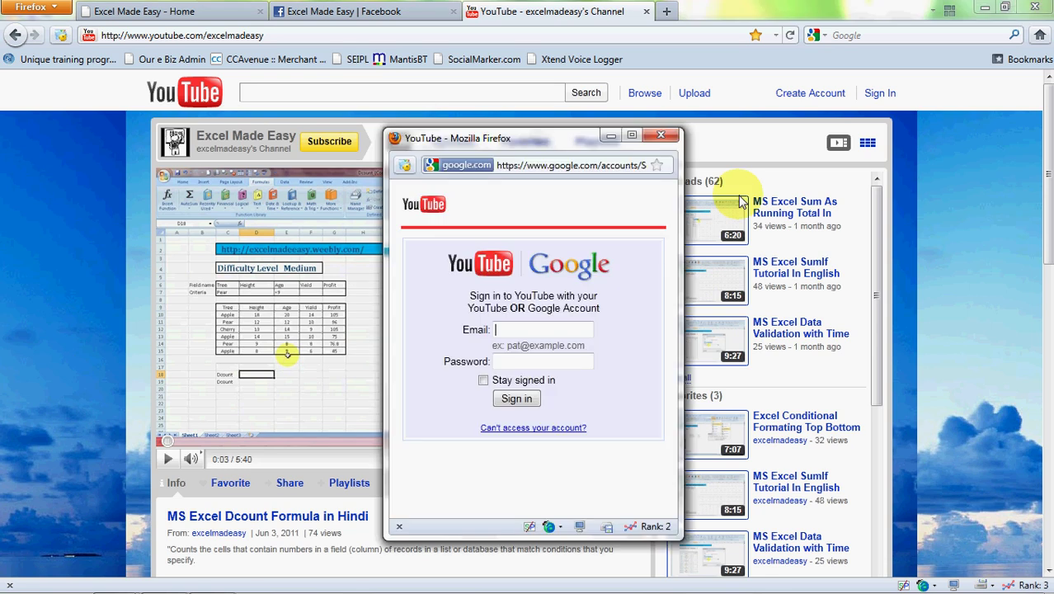
pyautogui.click(681, 244)
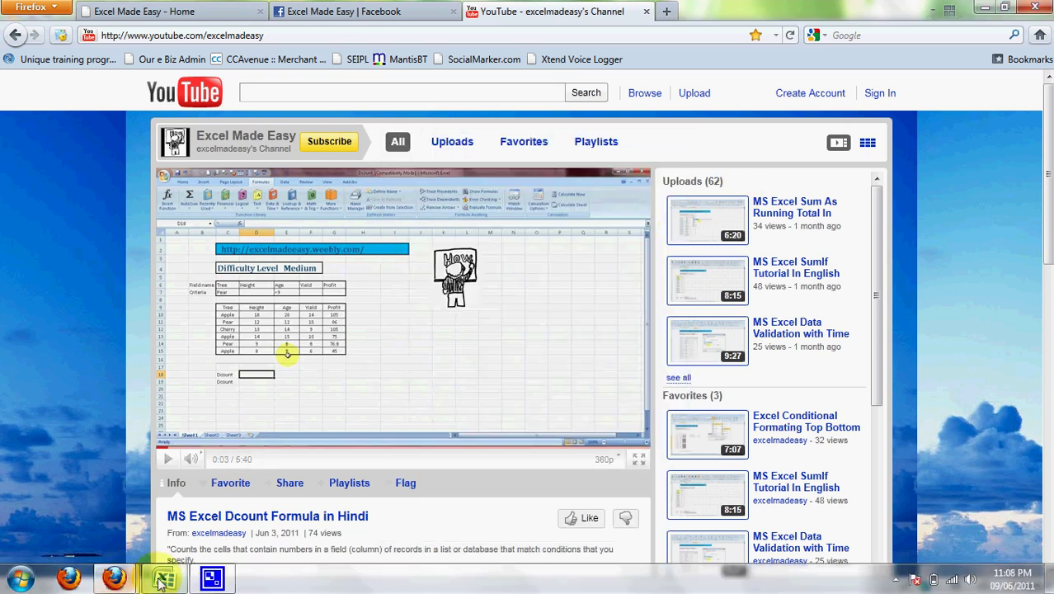
pyautogui.click(164, 580)
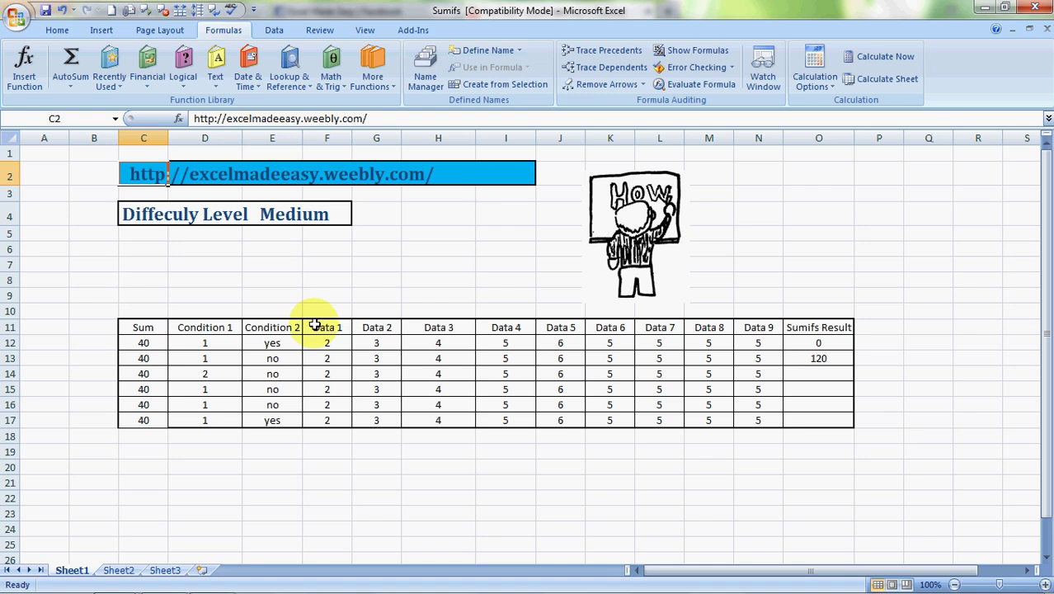